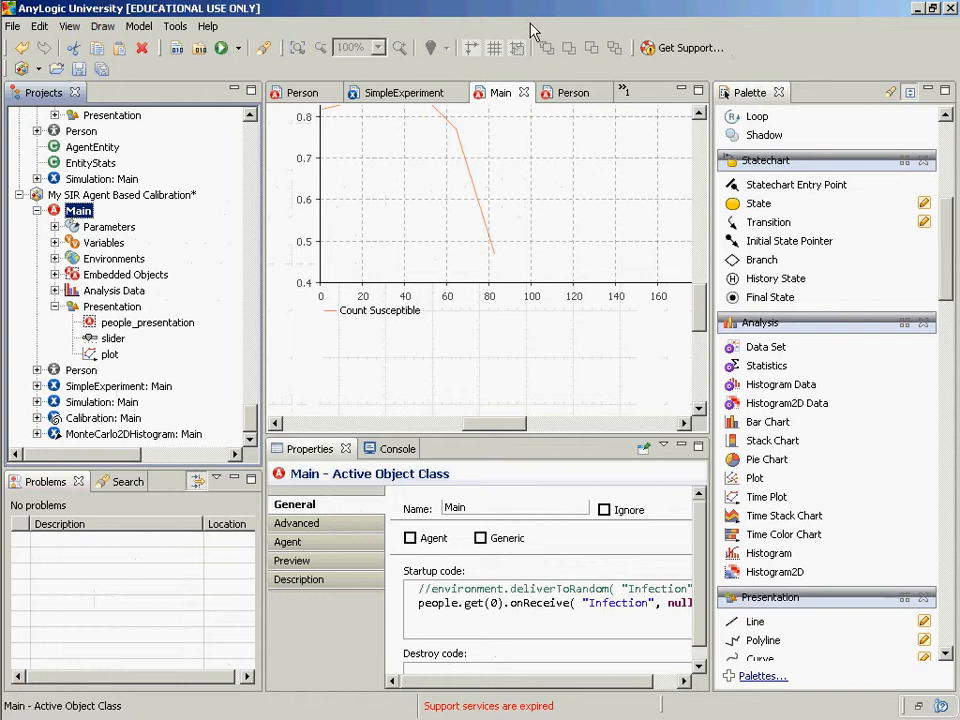
- Maximize the Main diagram and examine its parameters and the Count Susceptible time plot
click(505, 93)
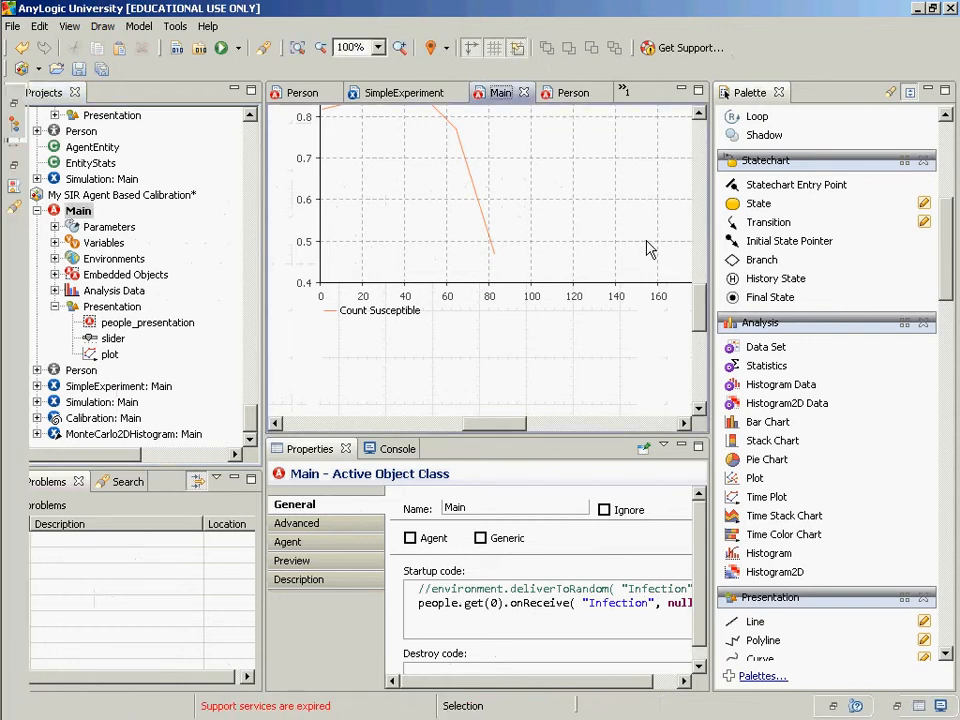
key(ctrl+m)
key(alt+Tab)
key(alt+Tab)
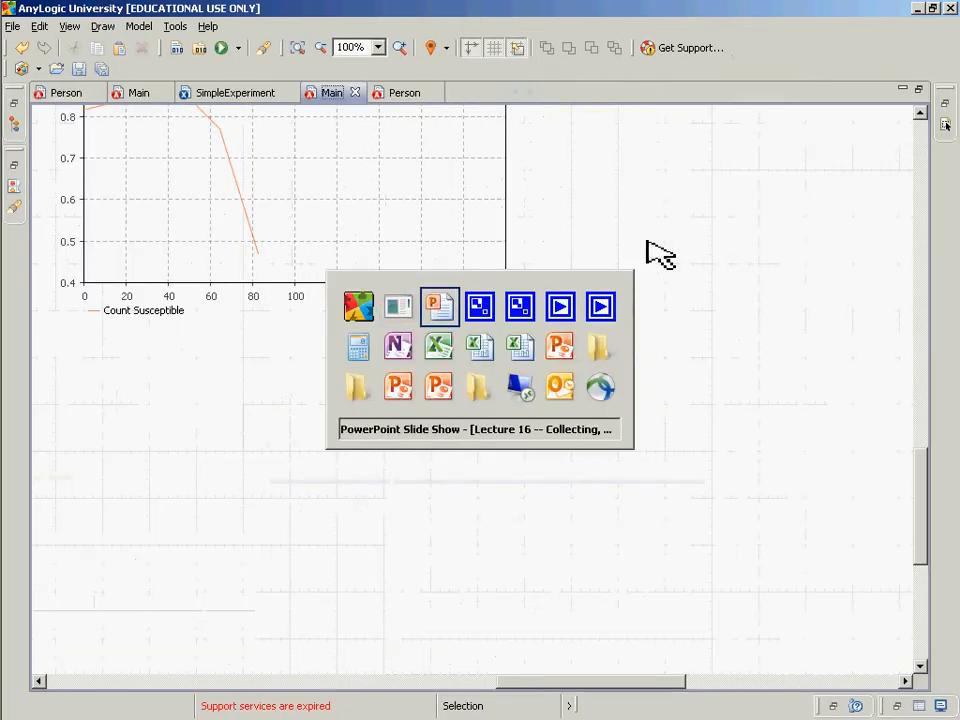
key(alt+Tab)
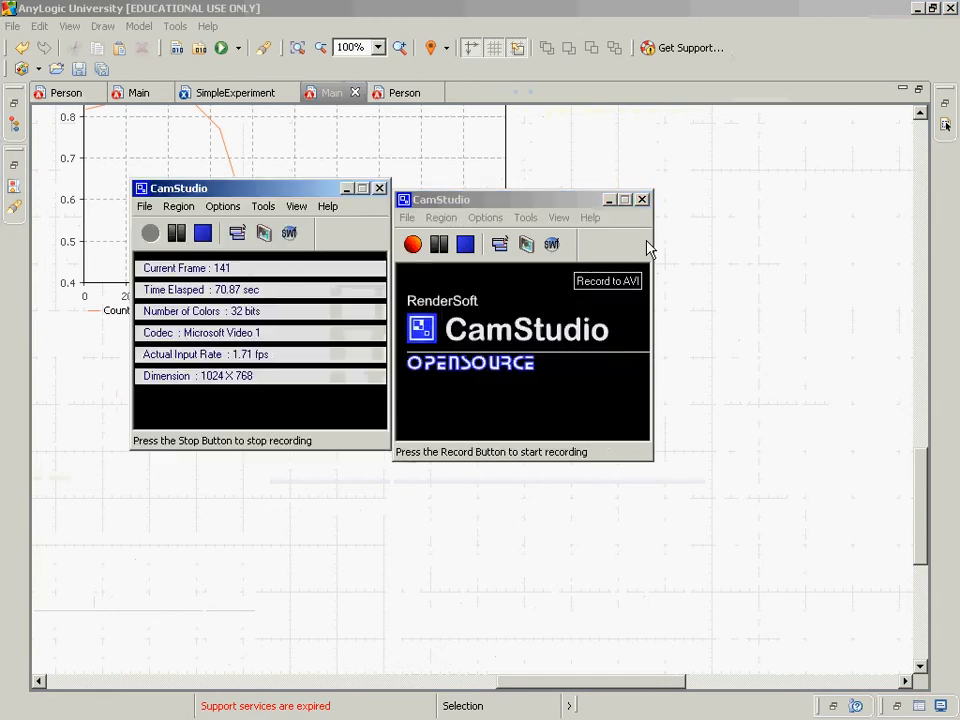
click(628, 6)
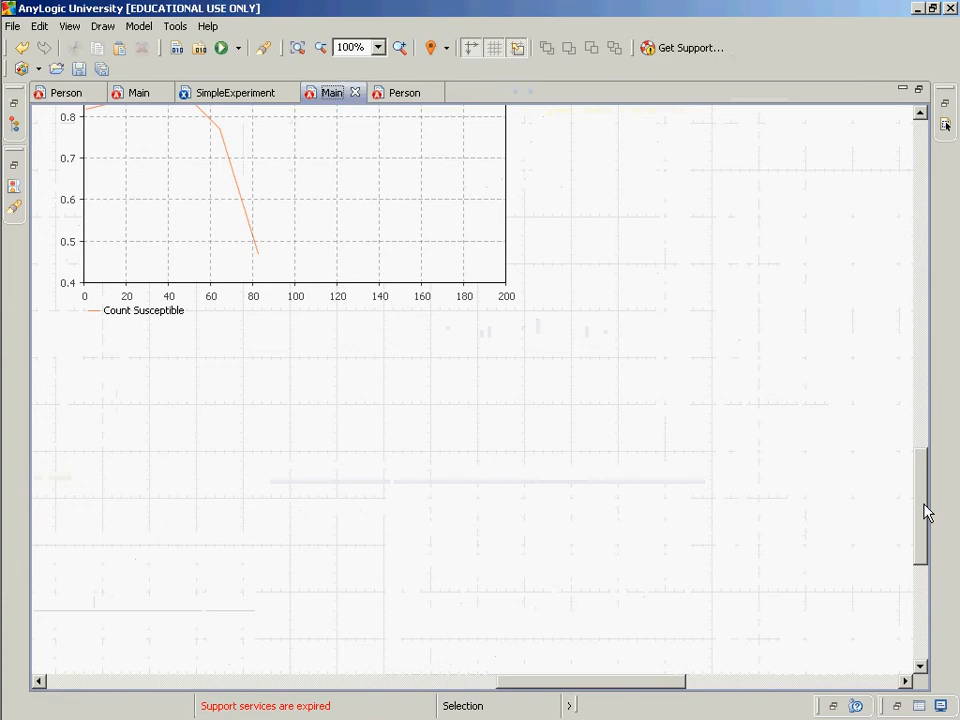
drag(925, 512, 906, 407)
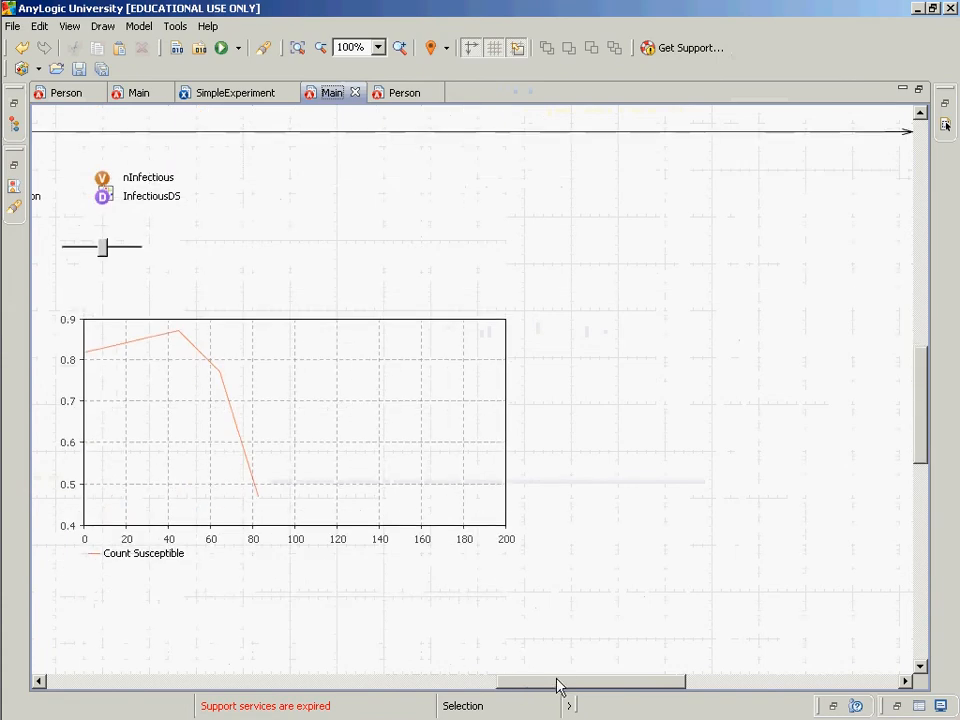
drag(558, 686, 413, 706)
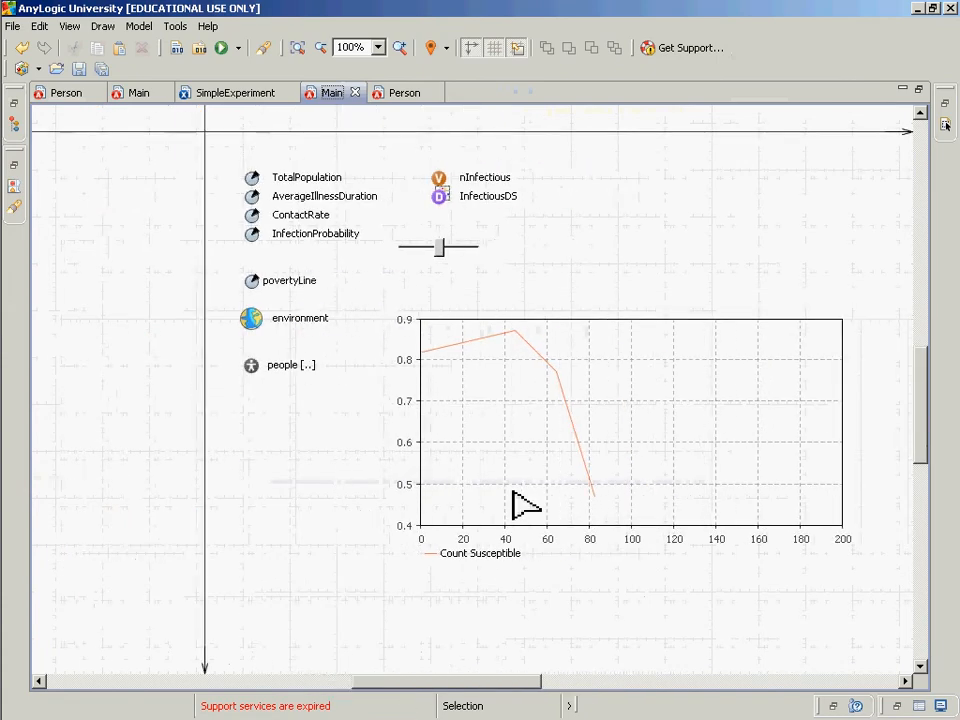
- Select the Count Susceptible time plot, restore the normal workspace layout and examine the plot's value expression
click(539, 356)
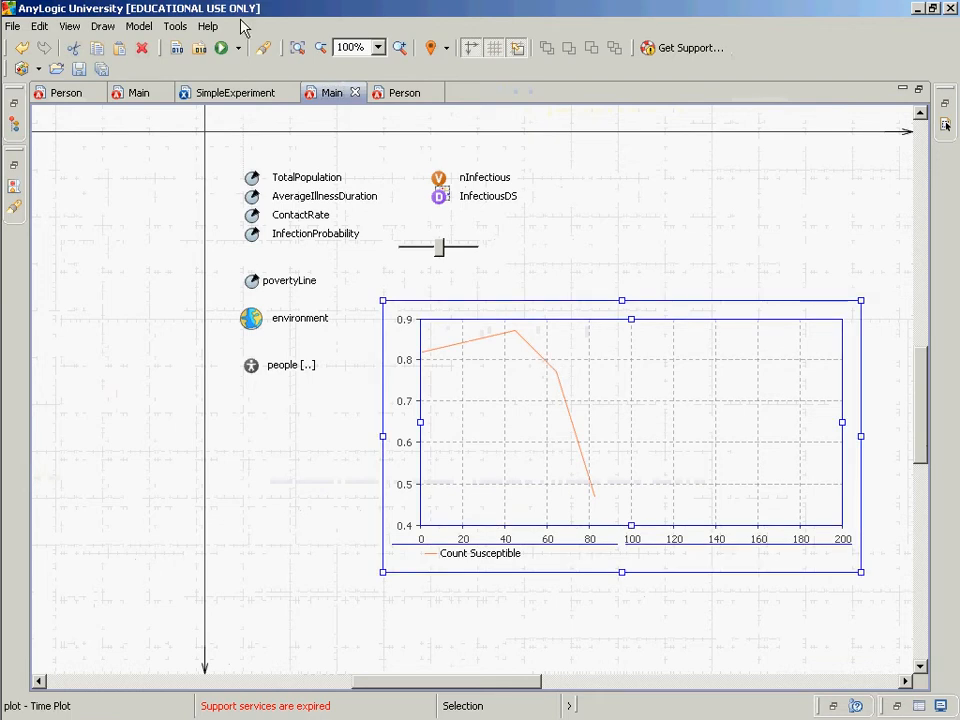
double_click(342, 89)
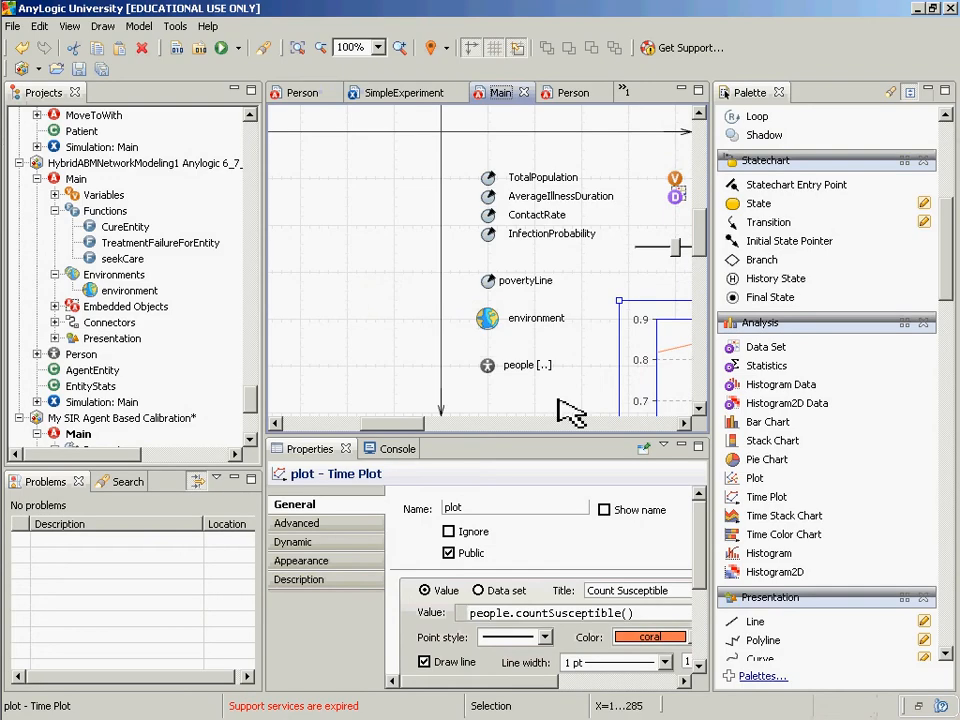
click(587, 613)
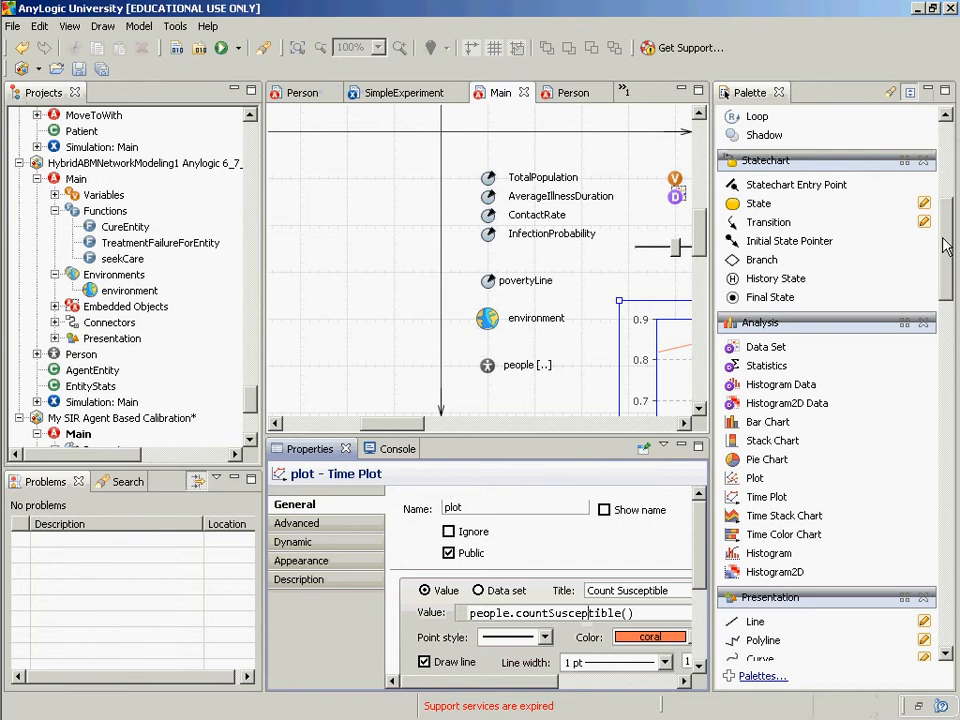
- Add a Histogram Data object below the time plot and name it empiricalDistributionOfSusceptibles
mouse_move(945, 245)
mouse_down()
mouse_move(952, 170)
mouse_move(958, 372)
mouse_move(958, 257)
mouse_up()
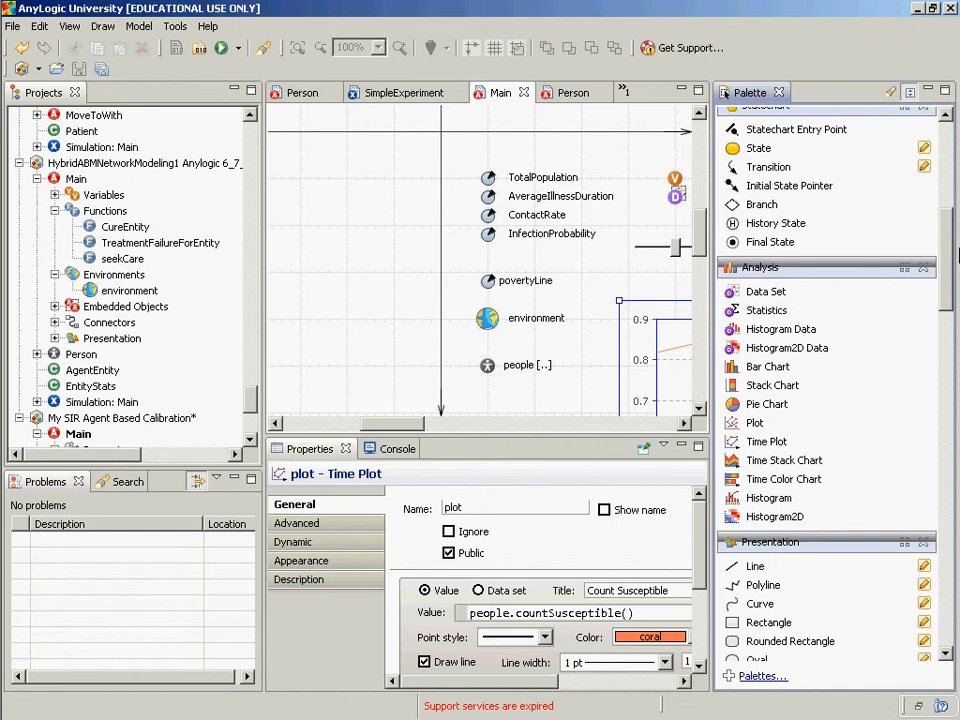
drag(407, 423, 501, 430)
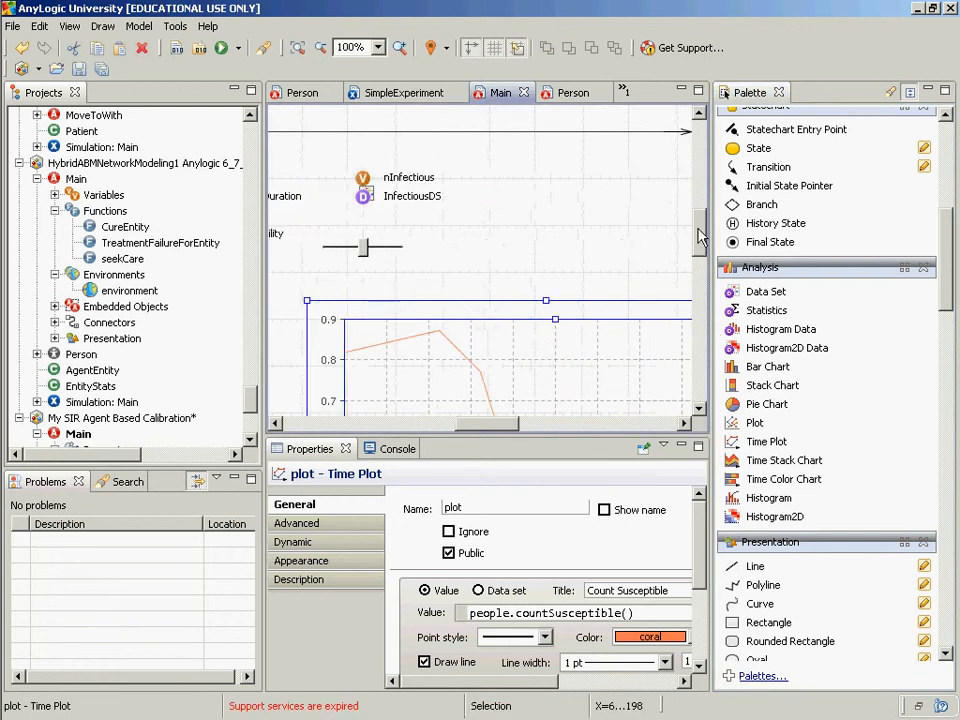
drag(700, 236, 710, 360)
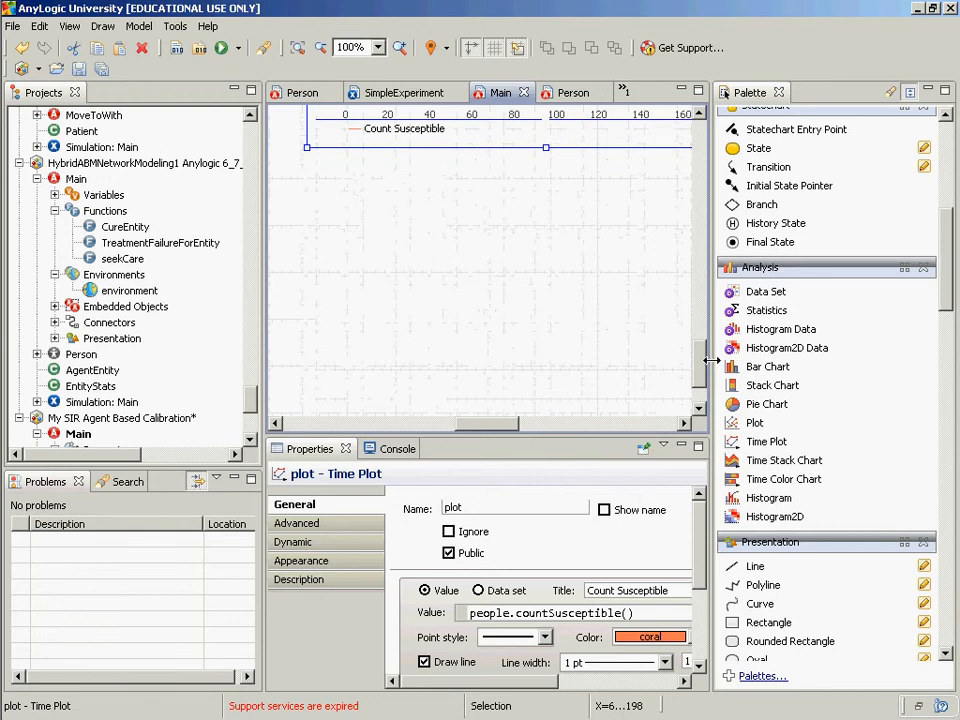
click(776, 333)
drag(712, 306, 323, 213)
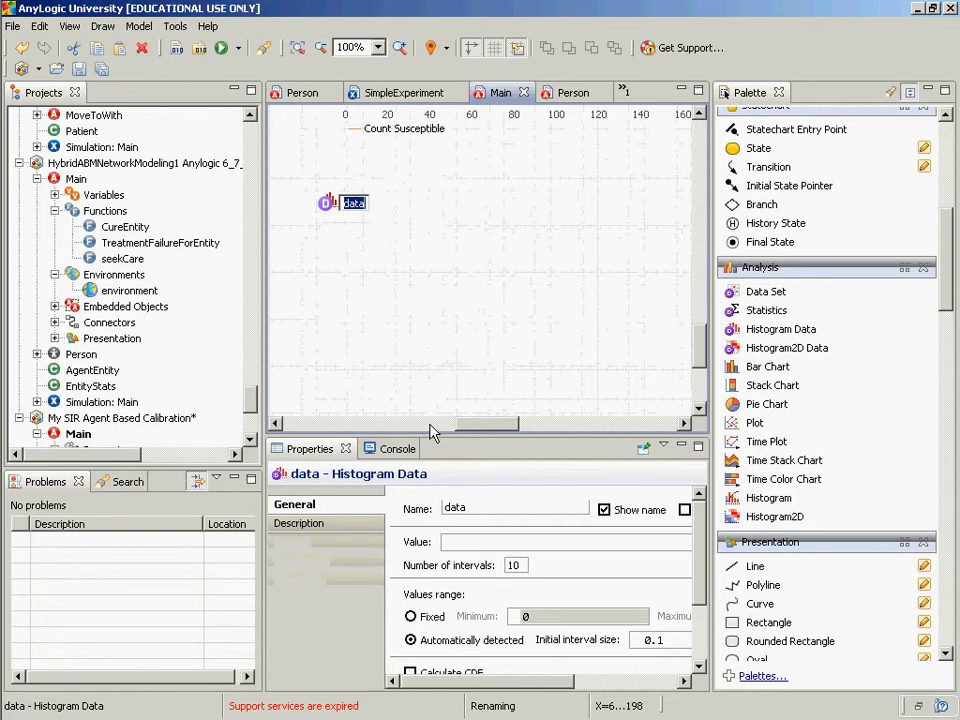
text(empiricalDistributionO)
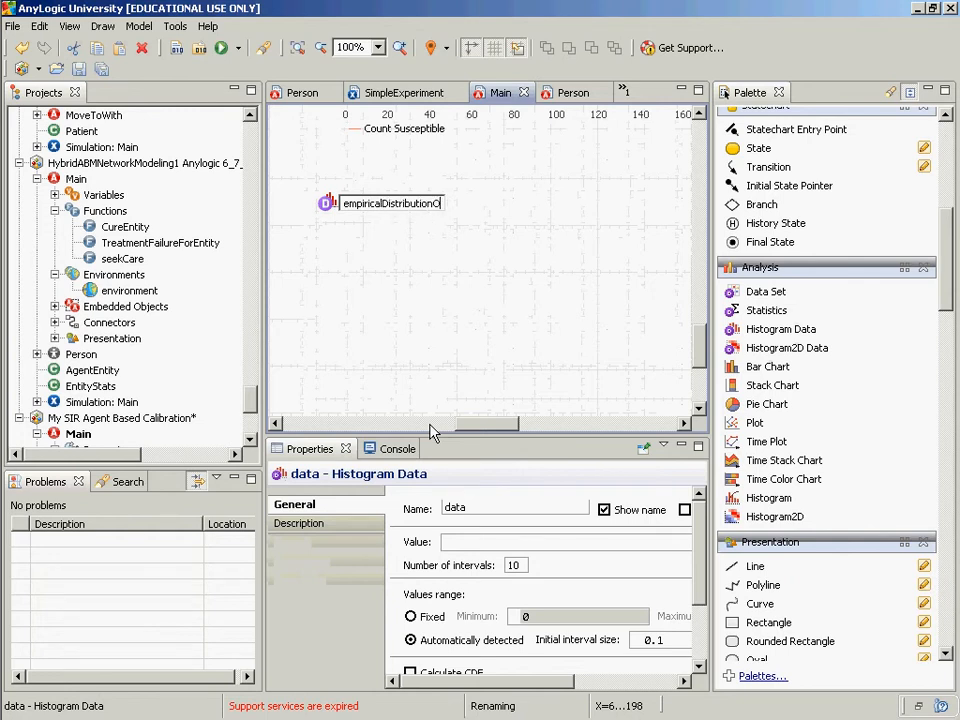
text(fSusceptibles)
key(Return)
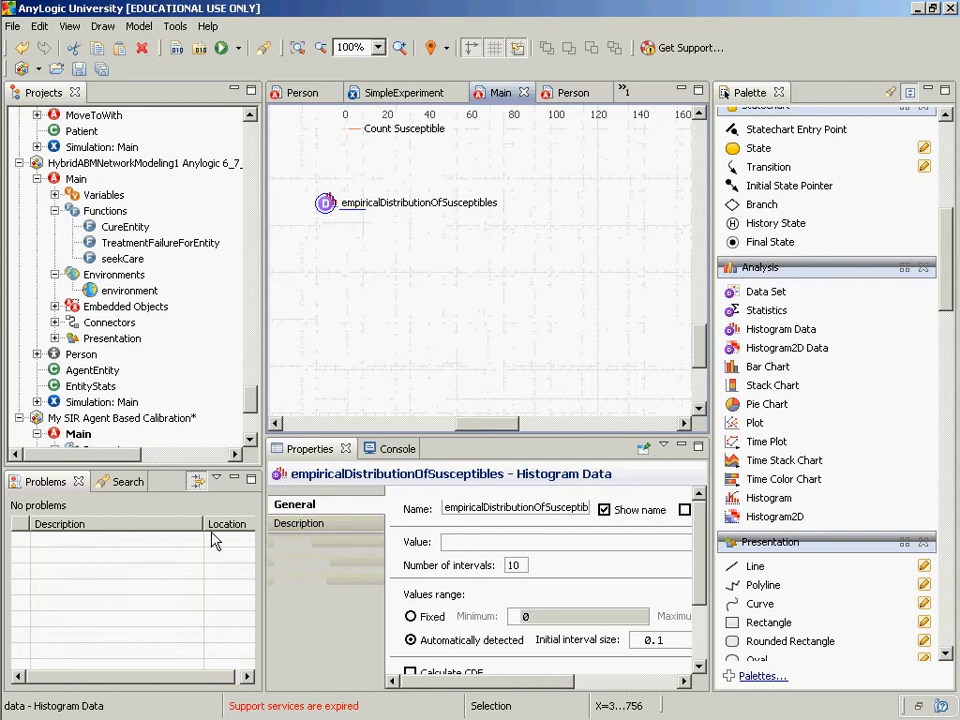
- Set the histogram data's value to people.countSusceptible() and check its recurrence time for automatic updates
click(483, 540)
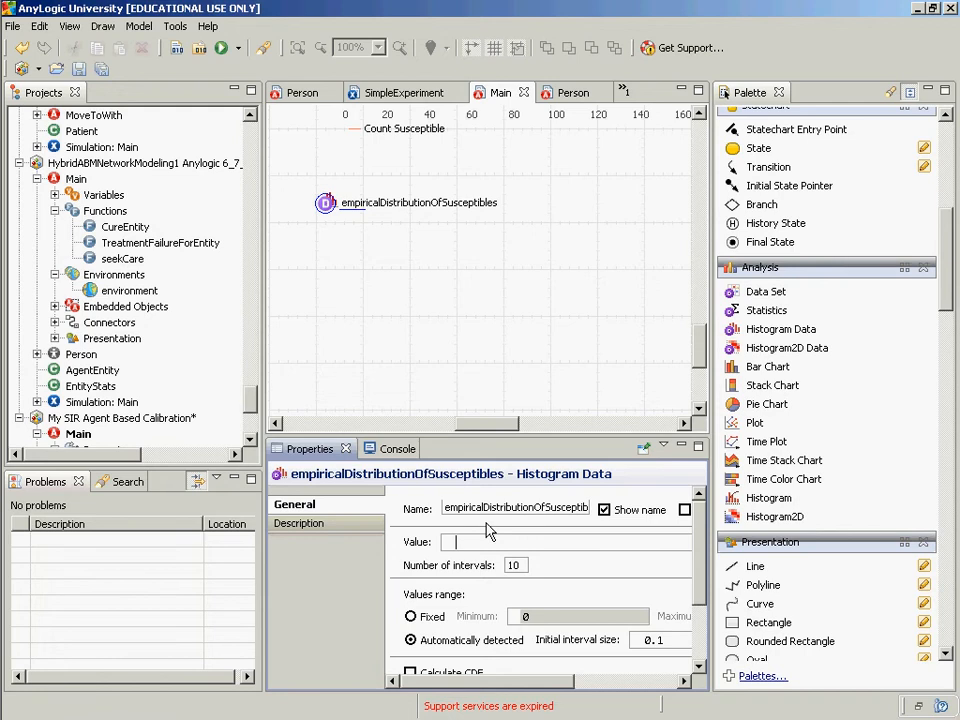
text(people.countSus)
key(ctrl+space)
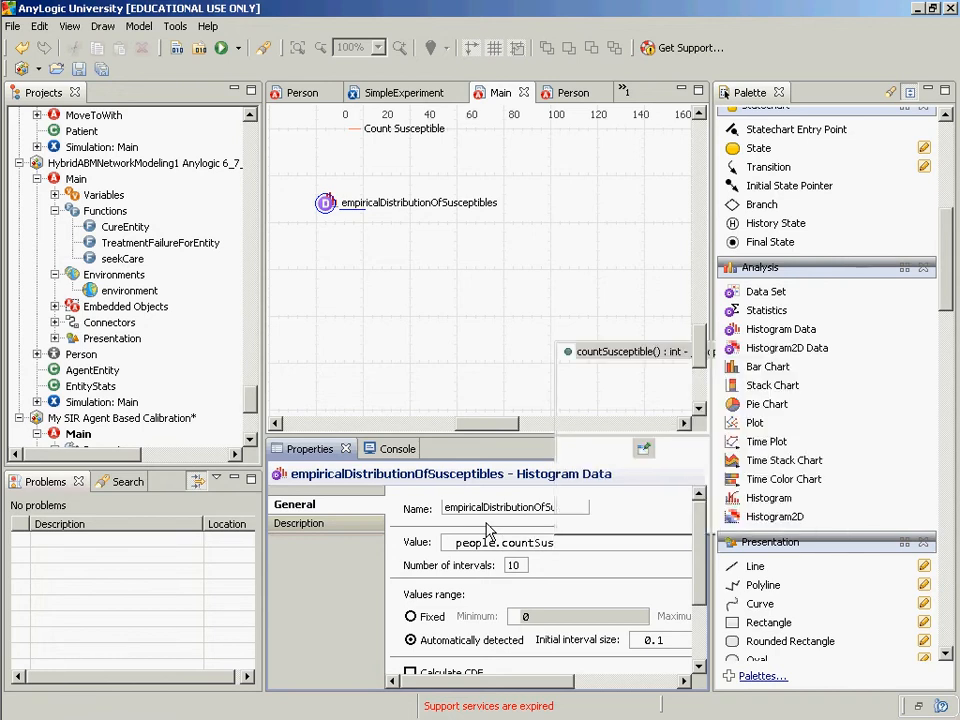
key(Return)
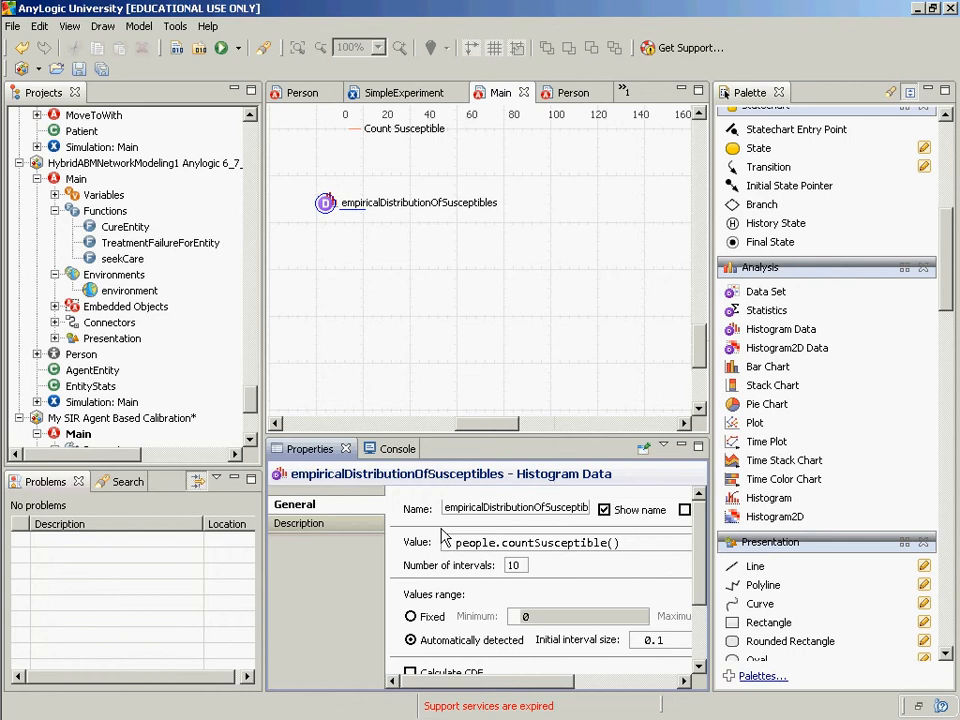
scroll(705, 600, down, 3)
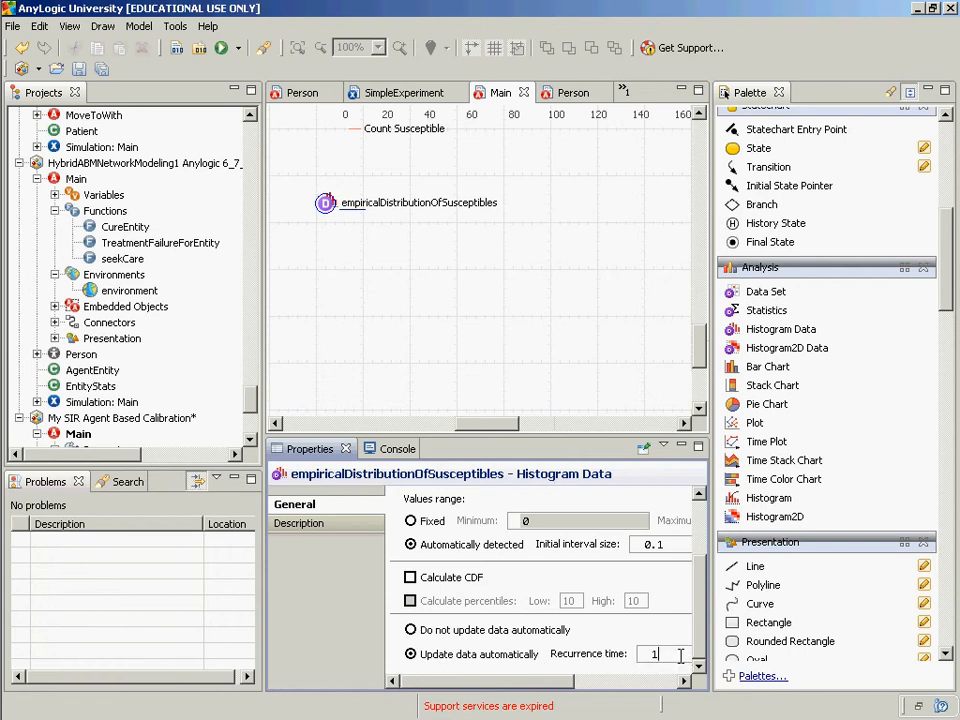
drag(677, 655, 604, 656)
click(693, 351)
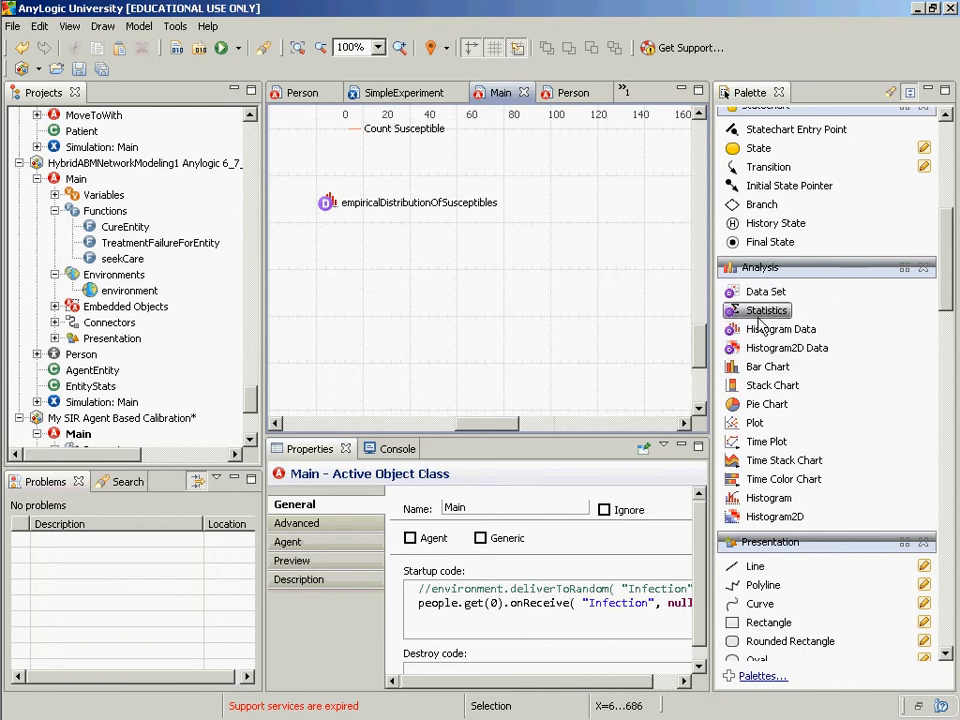
- Set the number of intervals of empiricalDistributionOfSusceptibles to 20
click(334, 211)
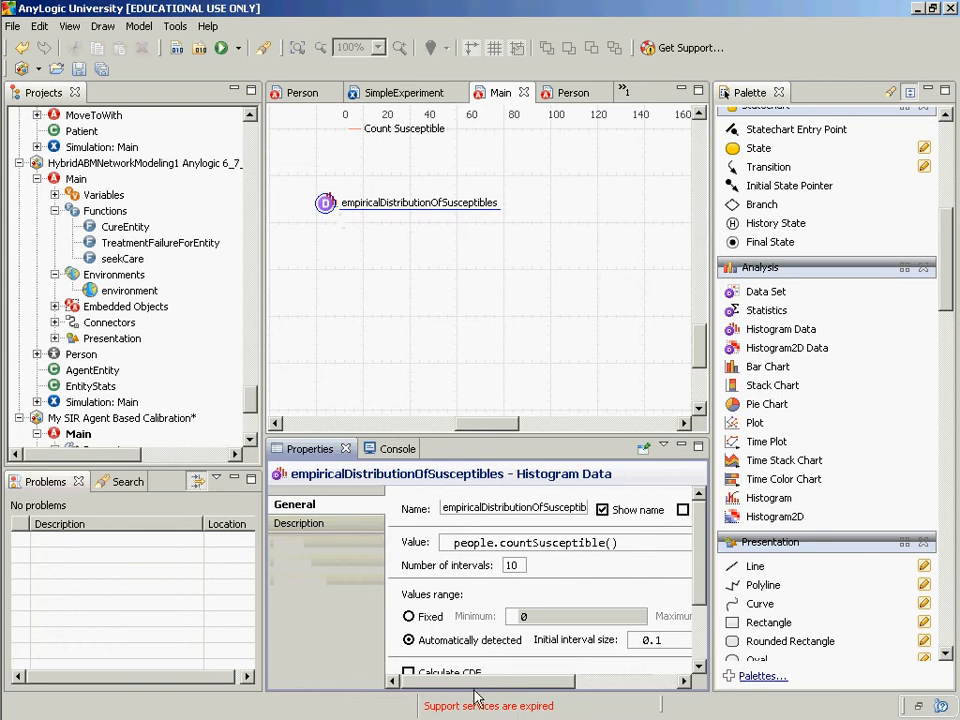
scroll(540, 684, down, 1)
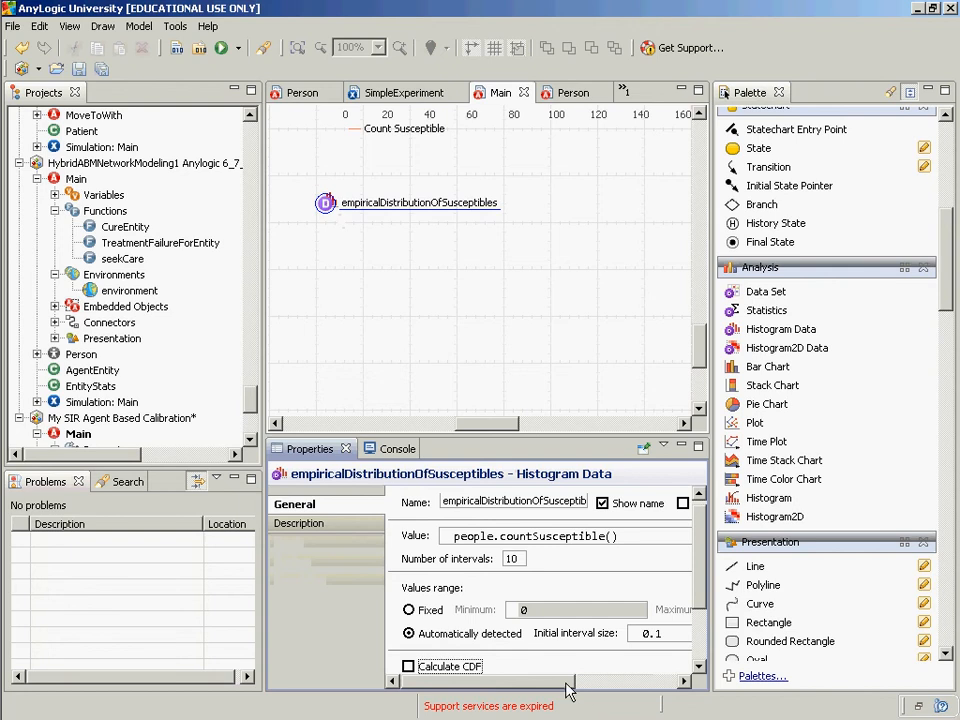
drag(566, 683, 696, 697)
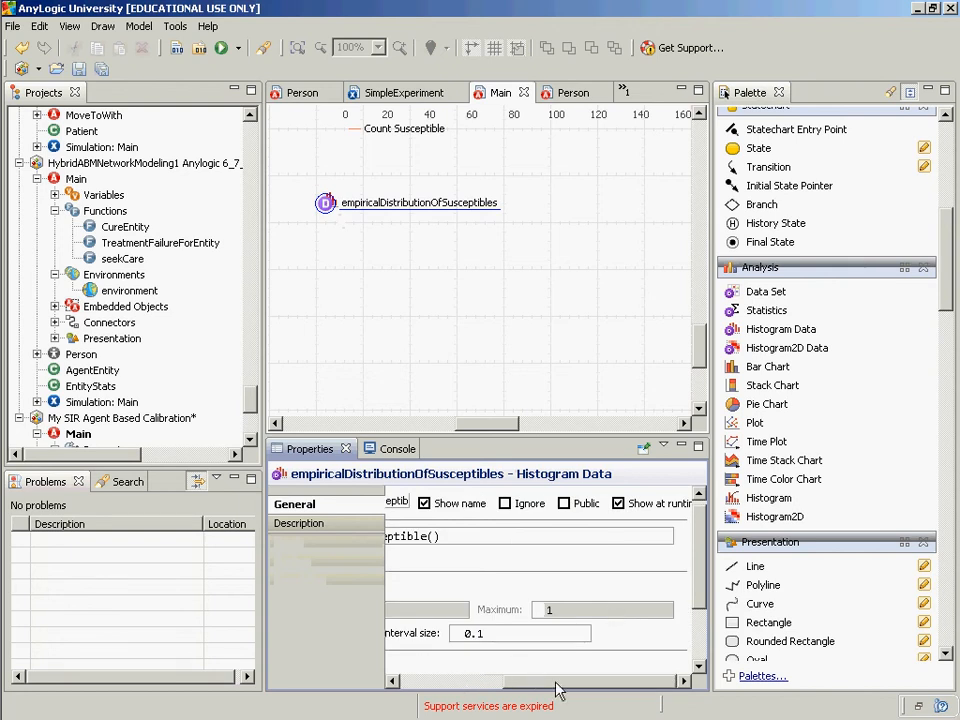
click(450, 686)
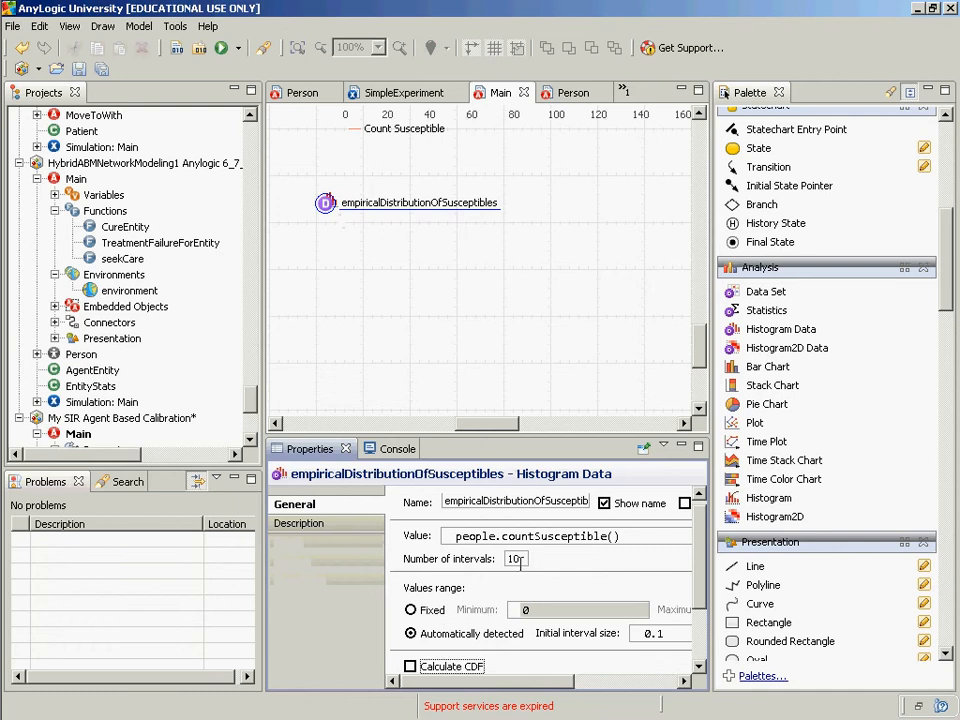
drag(519, 562, 505, 565)
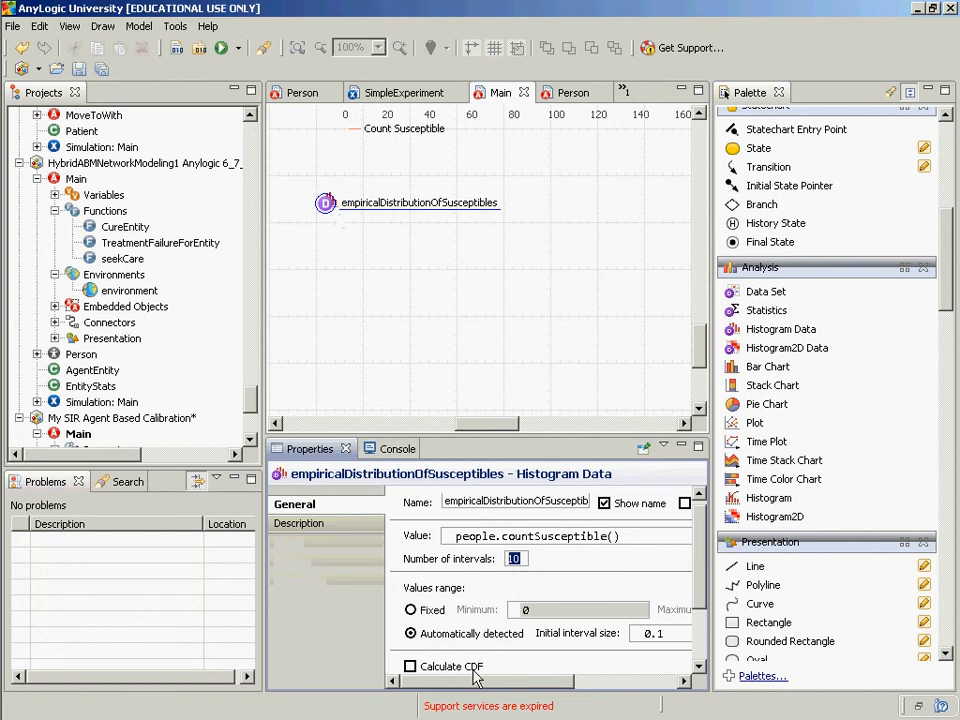
text(20)
key(alt+Tab)
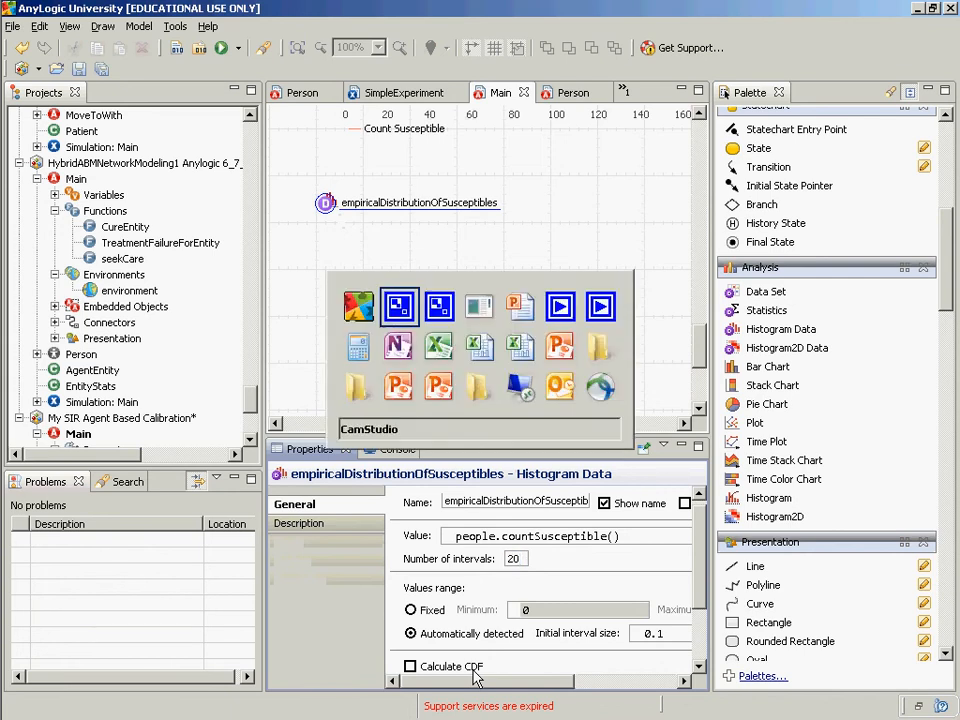
click(347, 188)
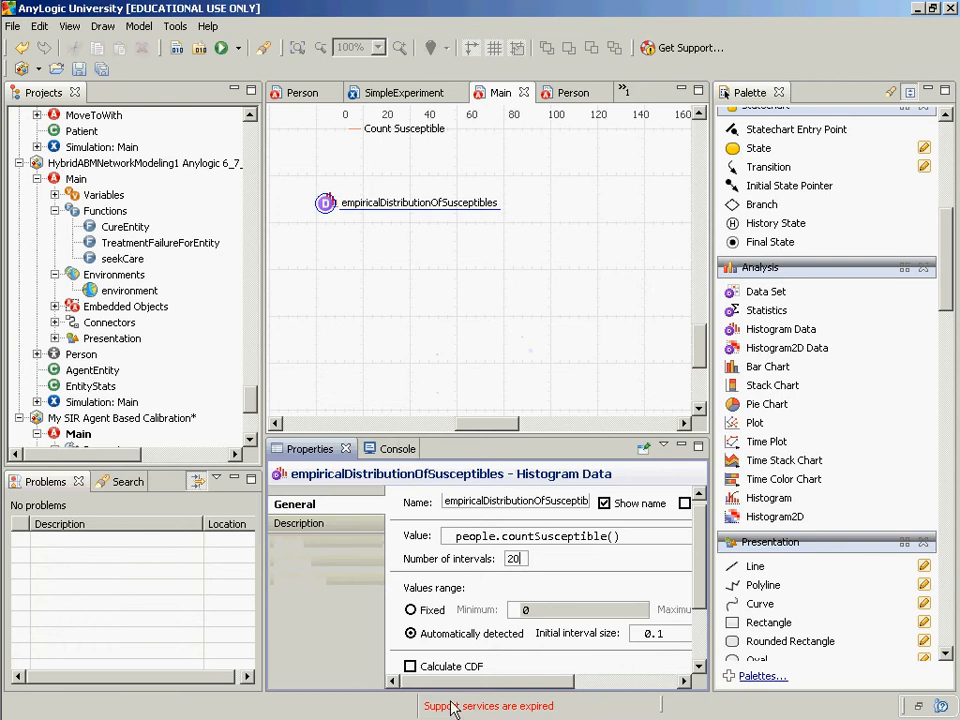
mouse_move(450, 688)
mouse_down()
mouse_move(465, 688)
mouse_move(442, 688)
mouse_up()
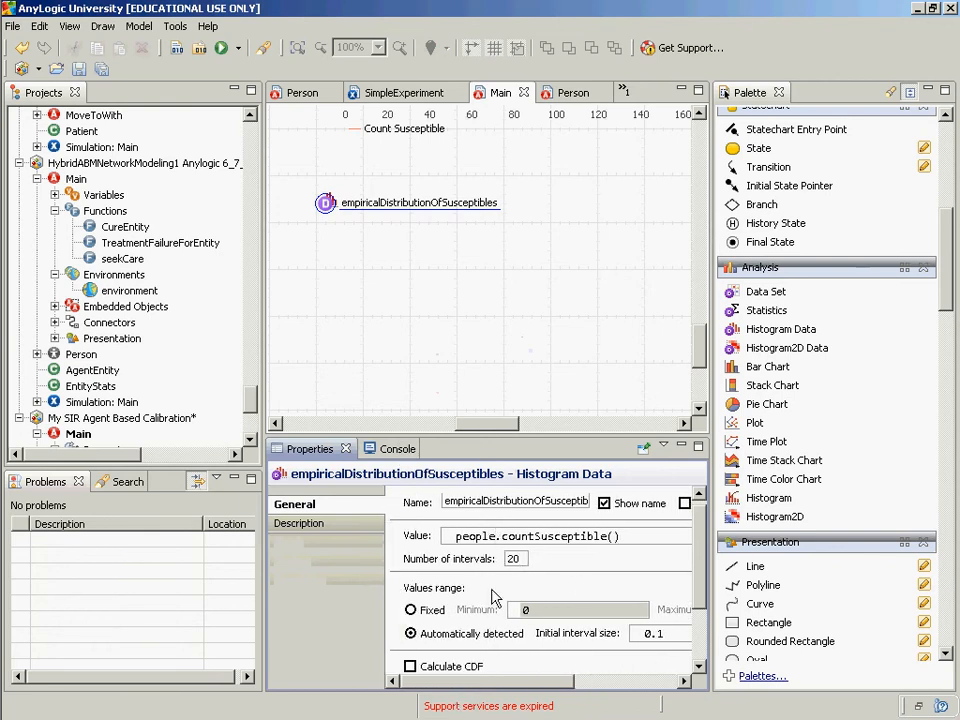
- Place a Histogram chart on the Main diagram just below the empiricalDistributionOfSusceptibles object
click(766, 498)
click(331, 244)
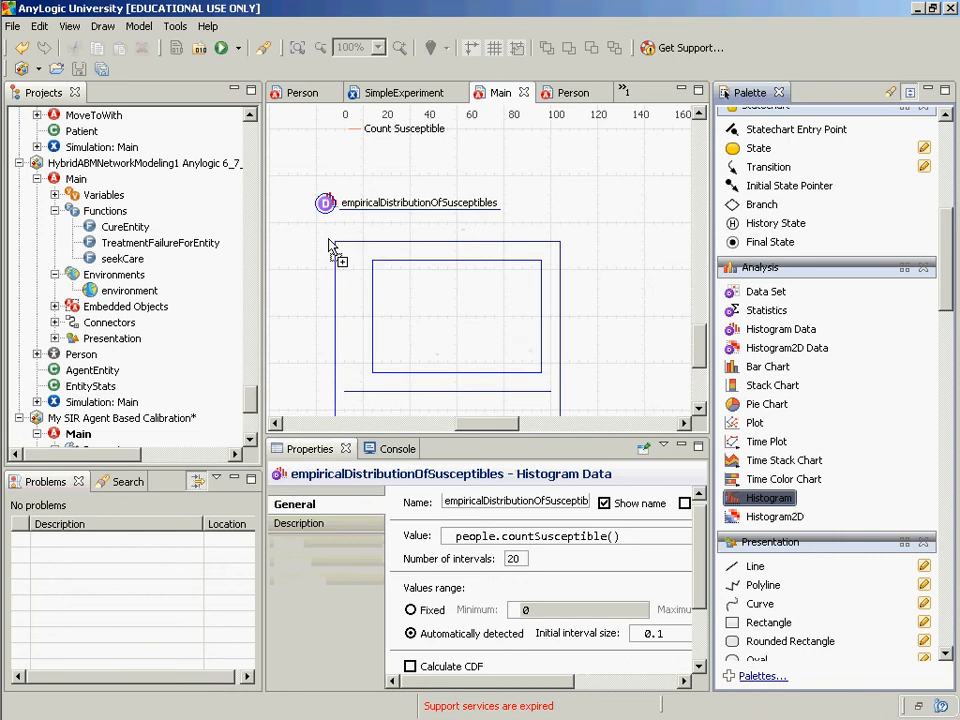
click(303, 235)
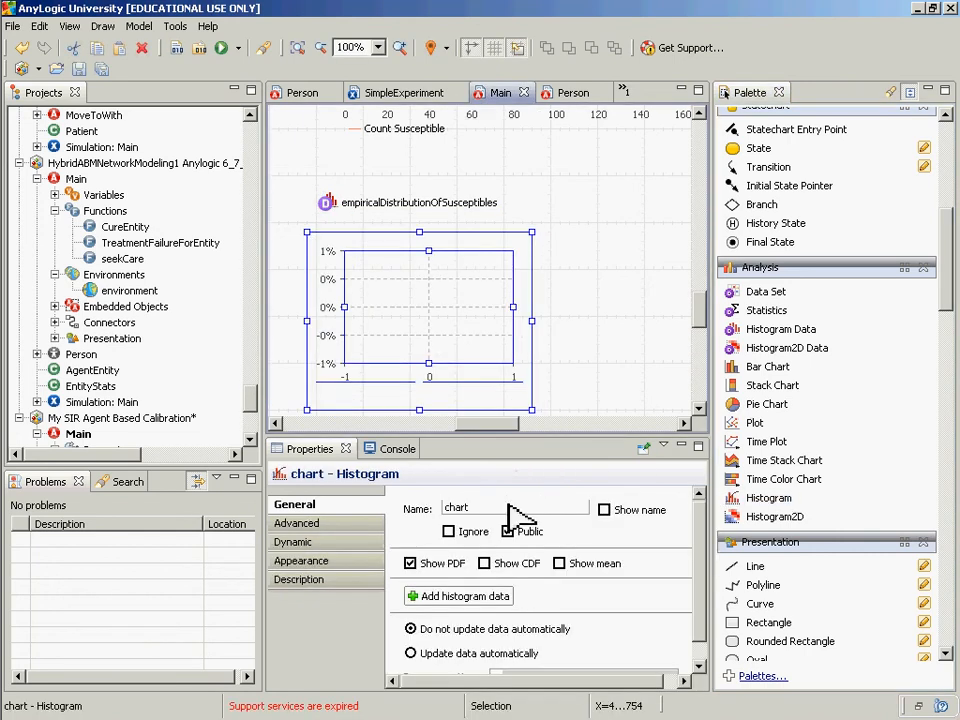
- Rename the new histogram chart as histogramEmpiricalDistributionOfSusceptibles
drag(484, 508, 425, 507)
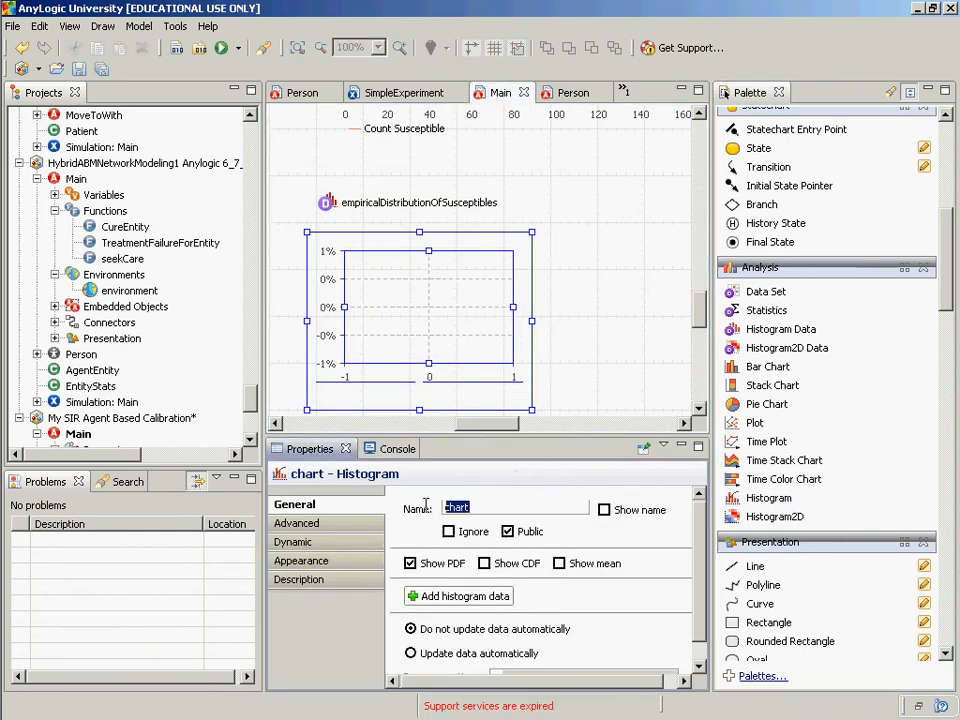
text(histogram)
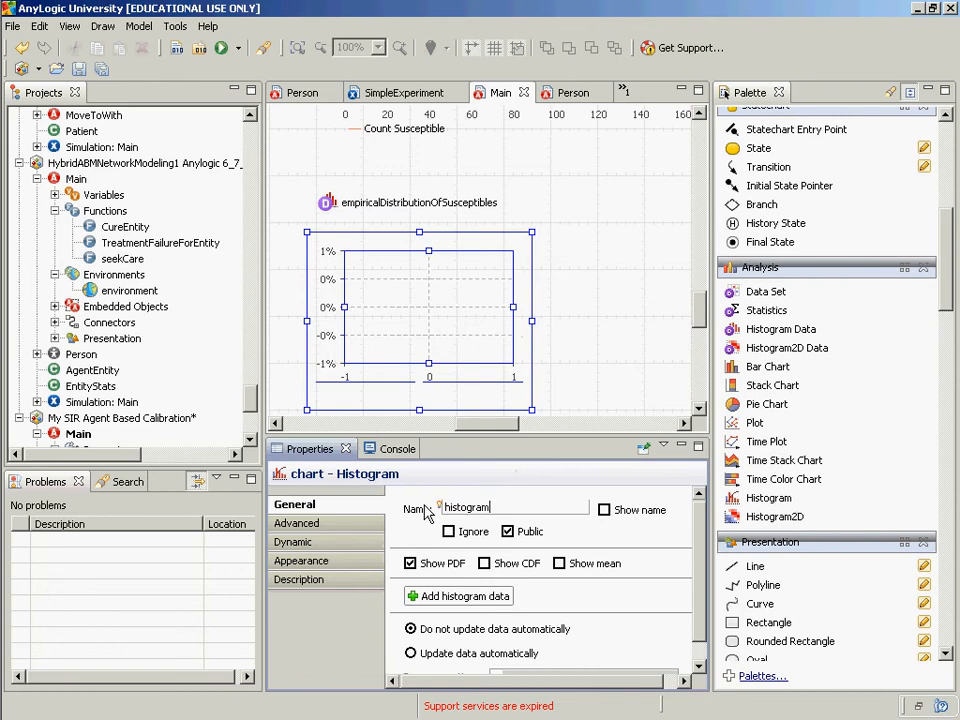
text(EmpiricalDistributionOfS)
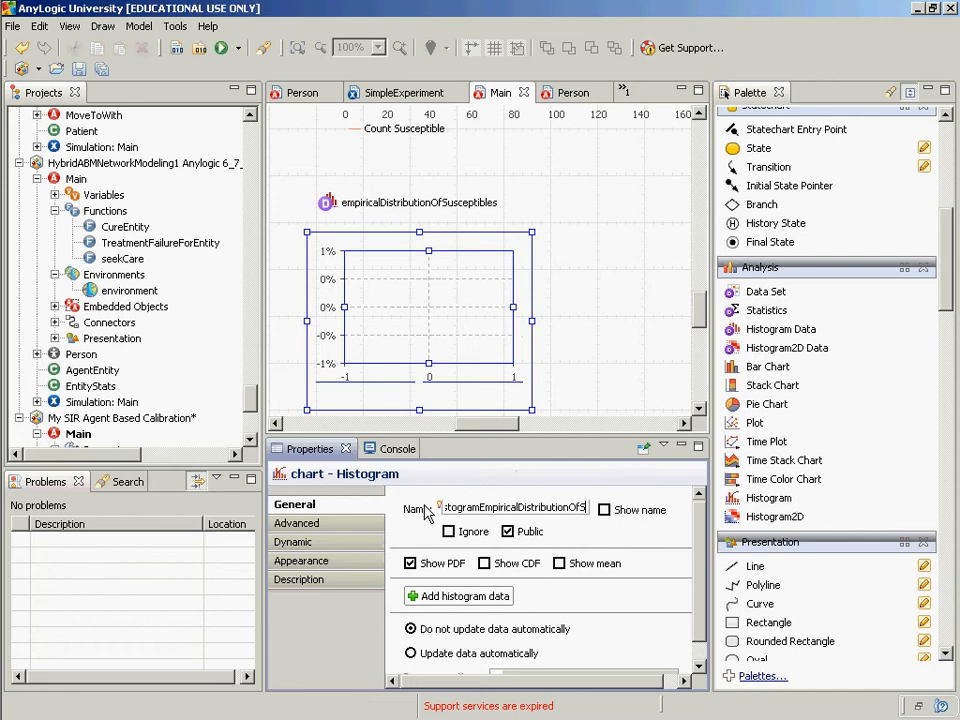
text(usceptibles)
key(Return)
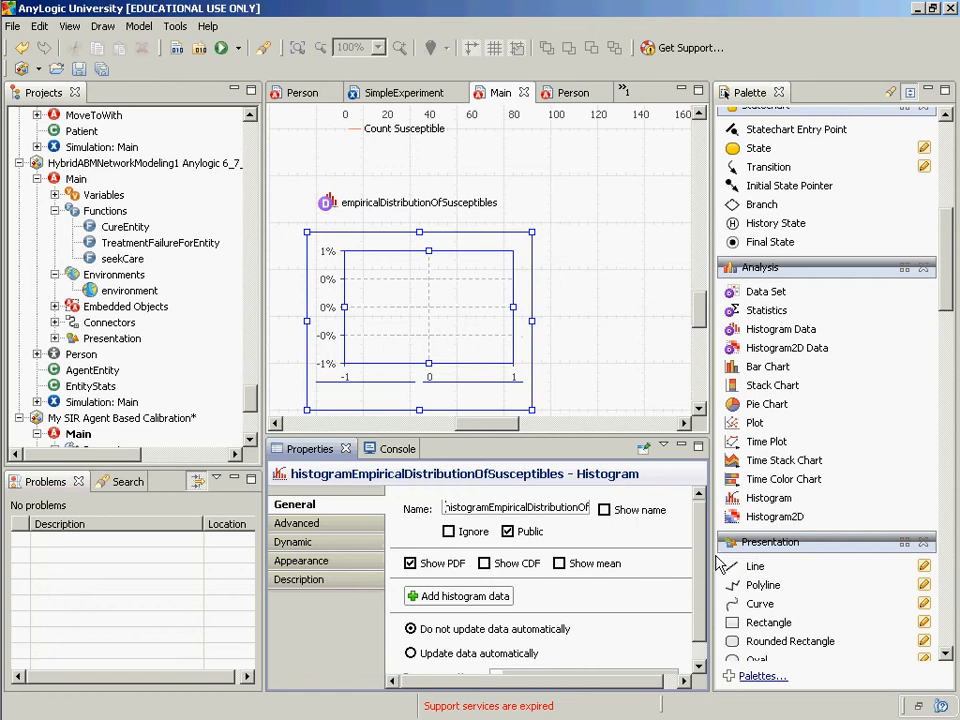
drag(703, 562, 703, 580)
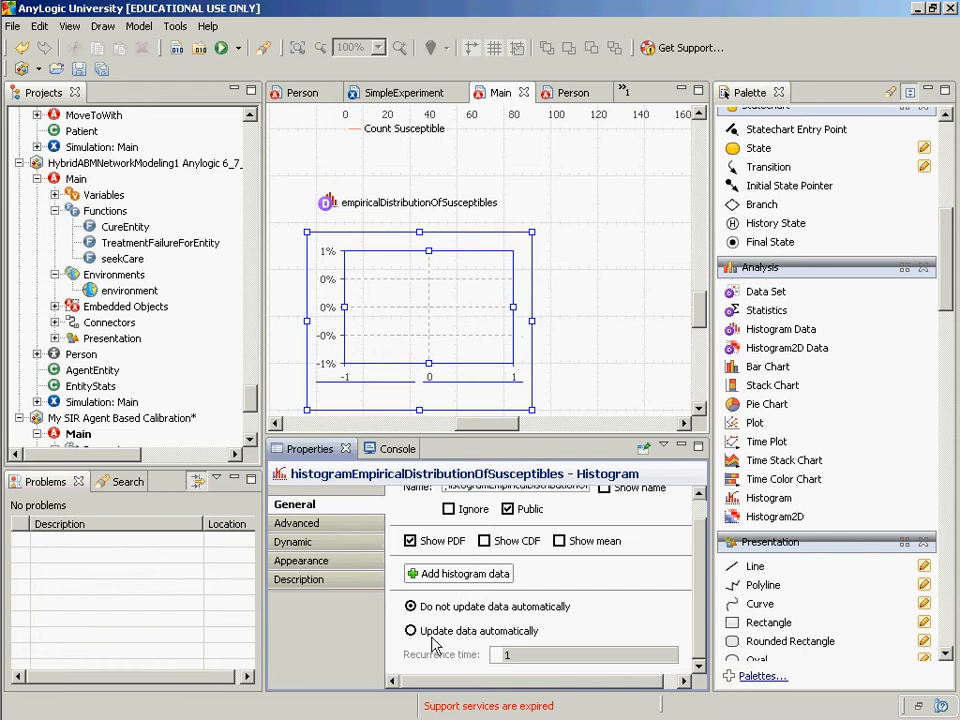
- Add a histogram data entry titled Susceptibles to the chart, using empiricalDistributionOfSusceptibles as its histogram
click(443, 580)
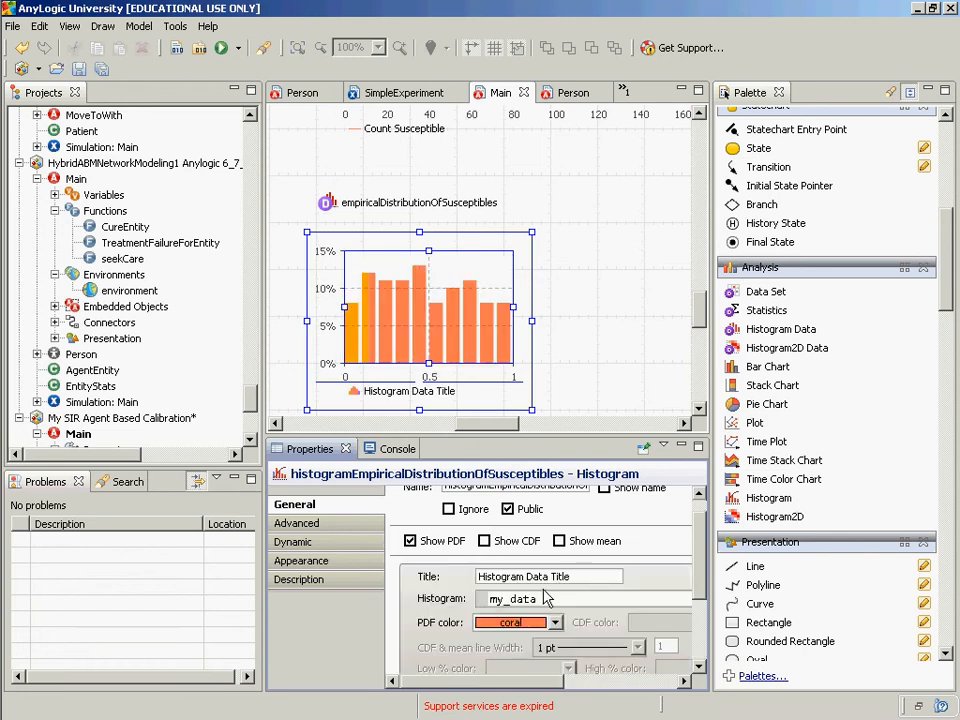
drag(570, 577, 477, 577)
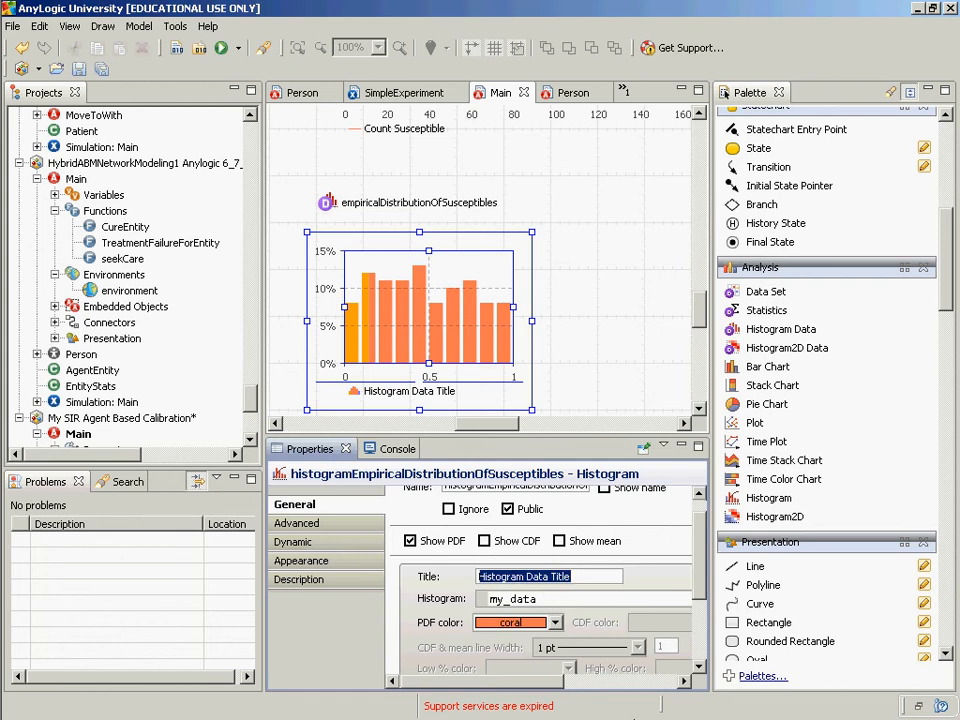
text(Suscept)
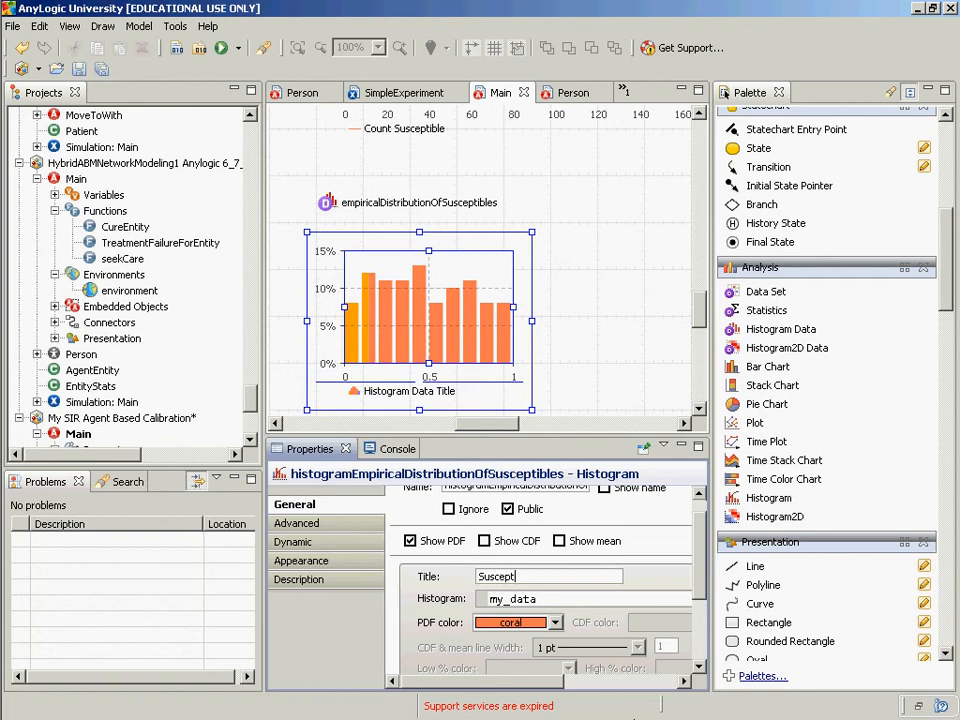
text(ibles)
key(Tab)
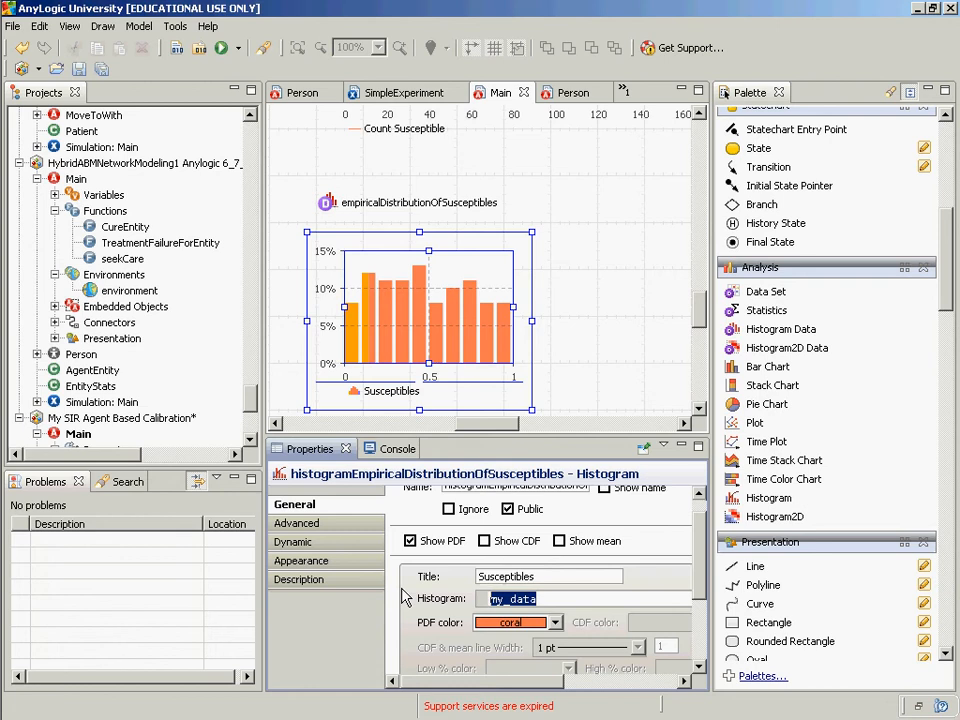
text(emp)
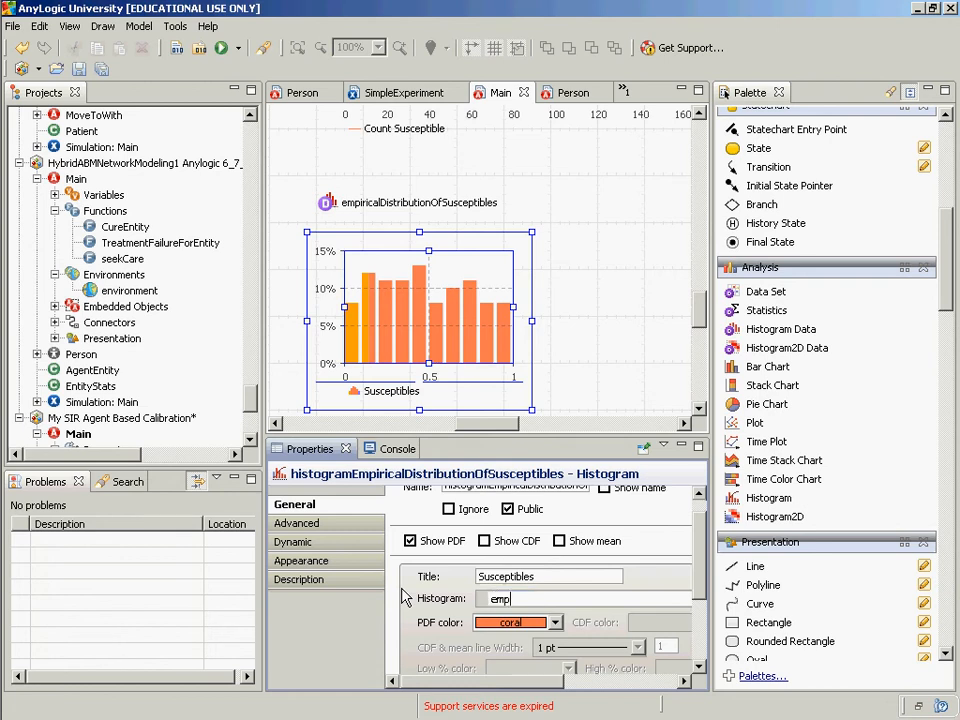
text(iricalDis)
key(ctrl+space)
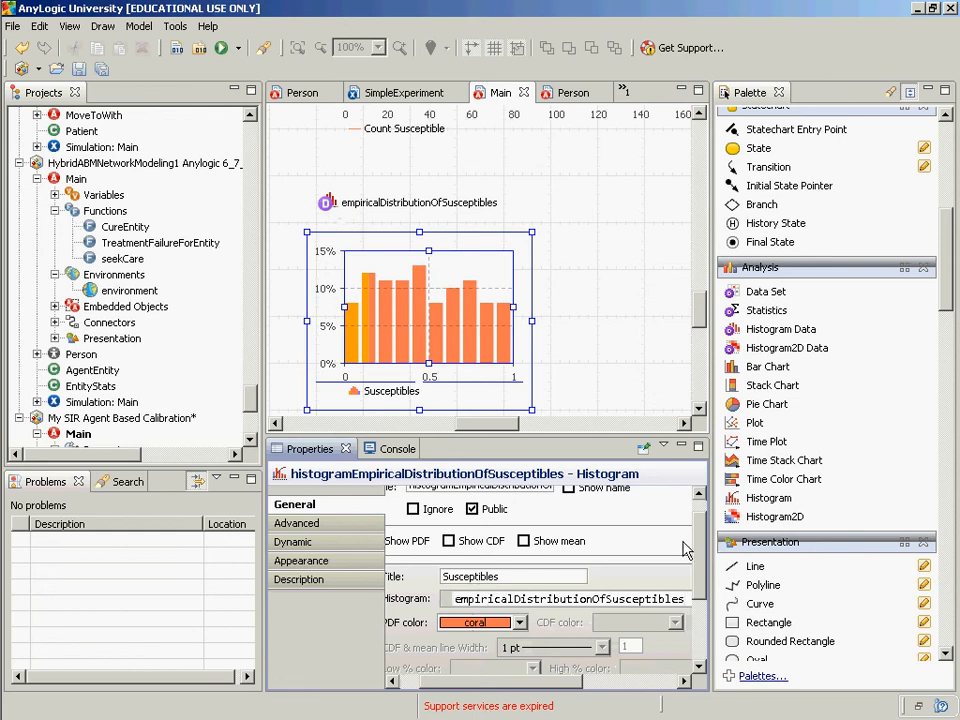
- Make the histogram chart update its data automatically with a recurrence time of 1
scroll(598, 658, down, 3)
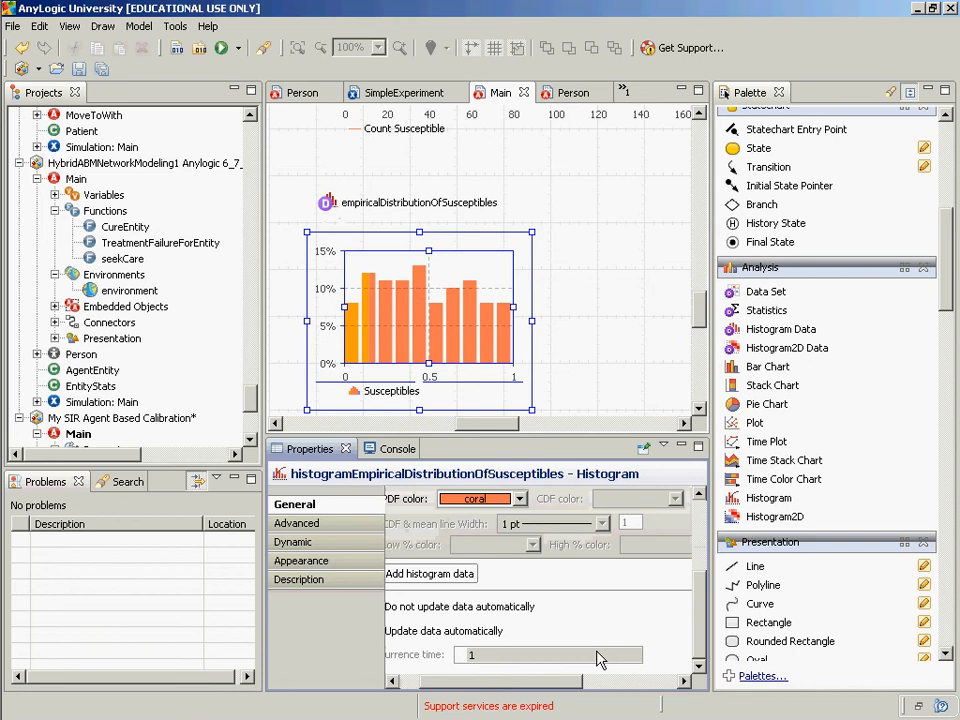
drag(540, 684, 440, 674)
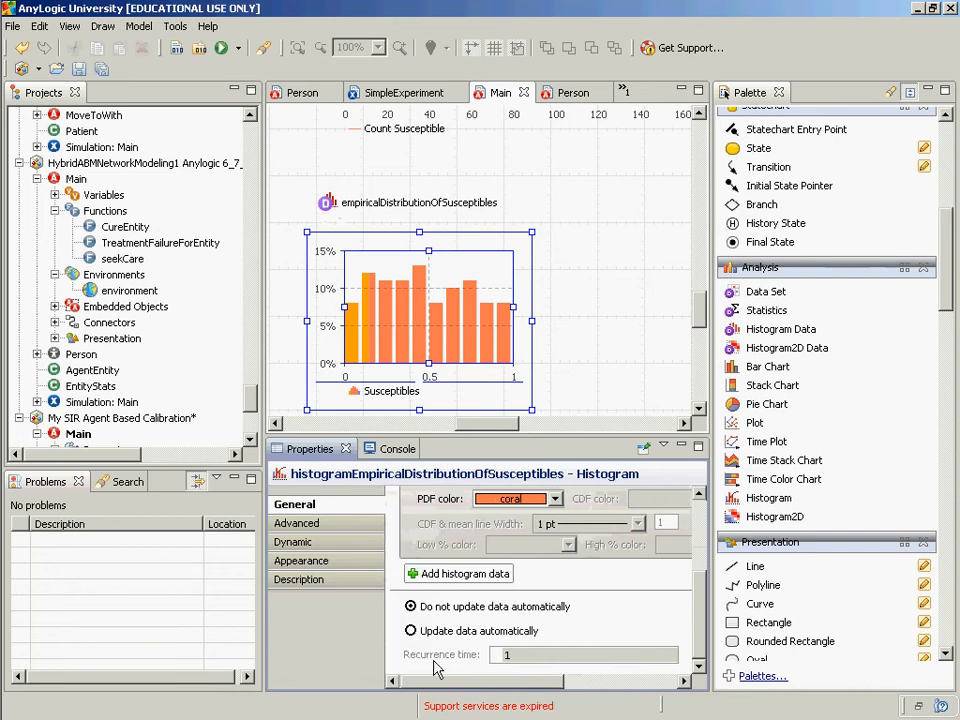
scroll(677, 621, up, 3)
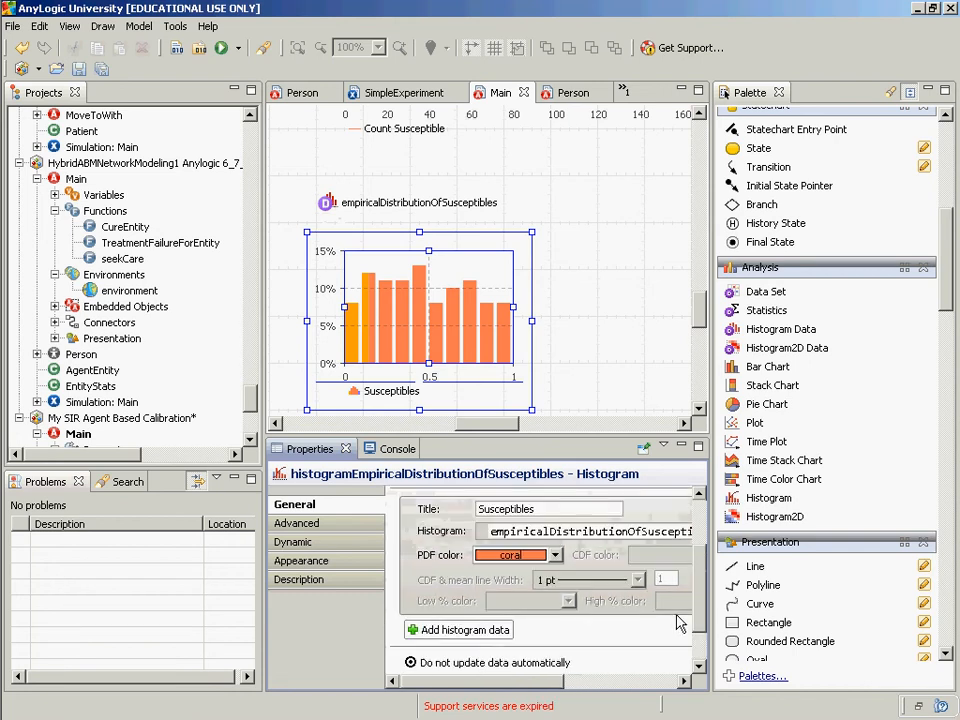
scroll(628, 634, down, 3)
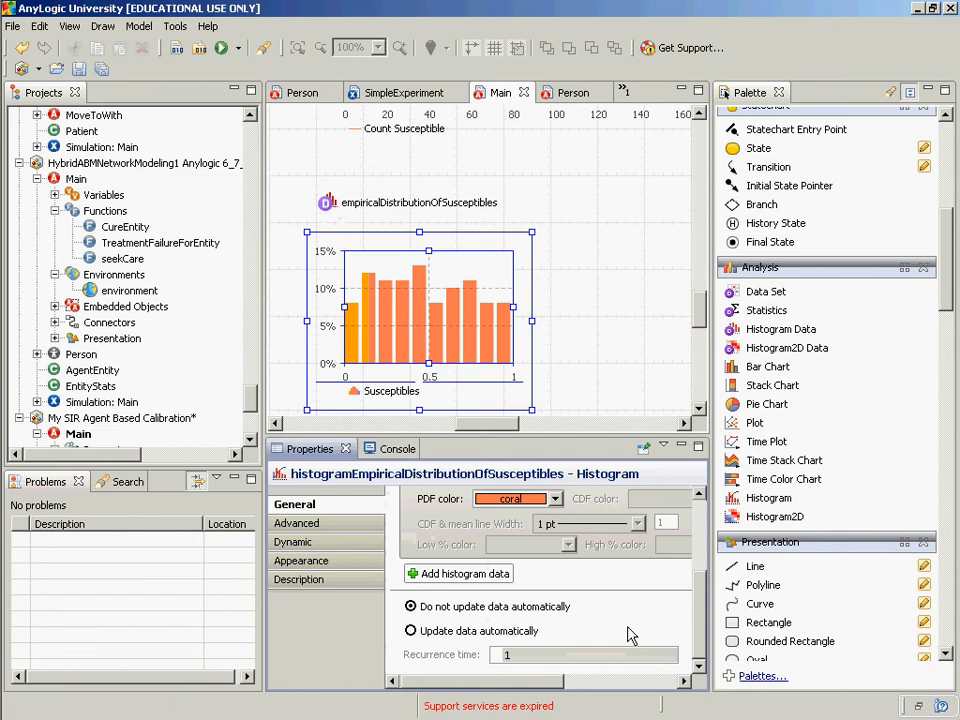
click(411, 632)
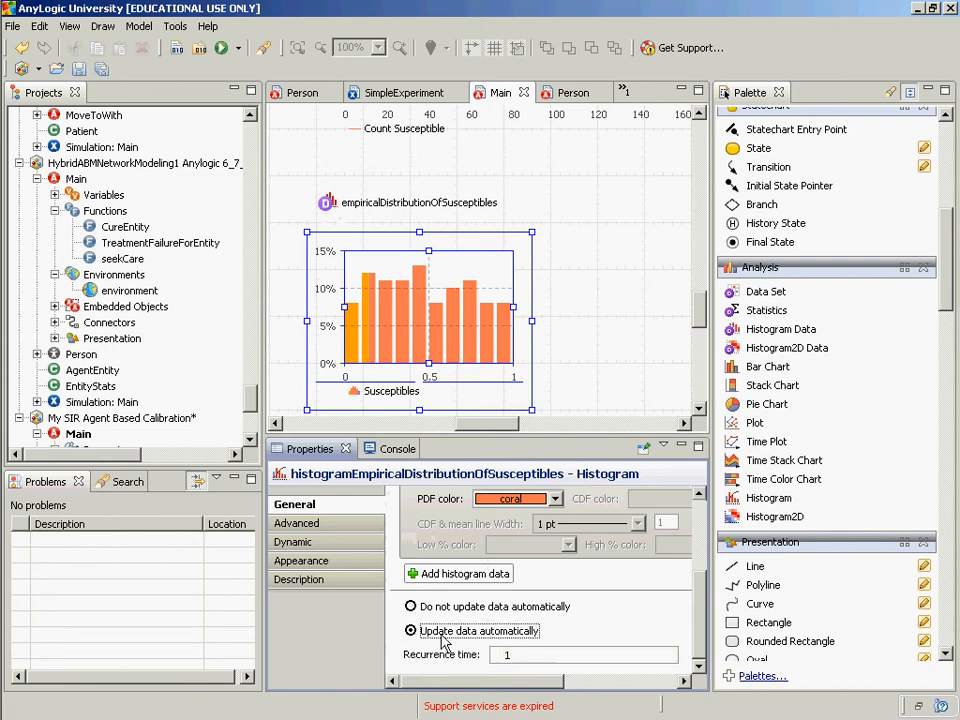
click(527, 655)
text(0)
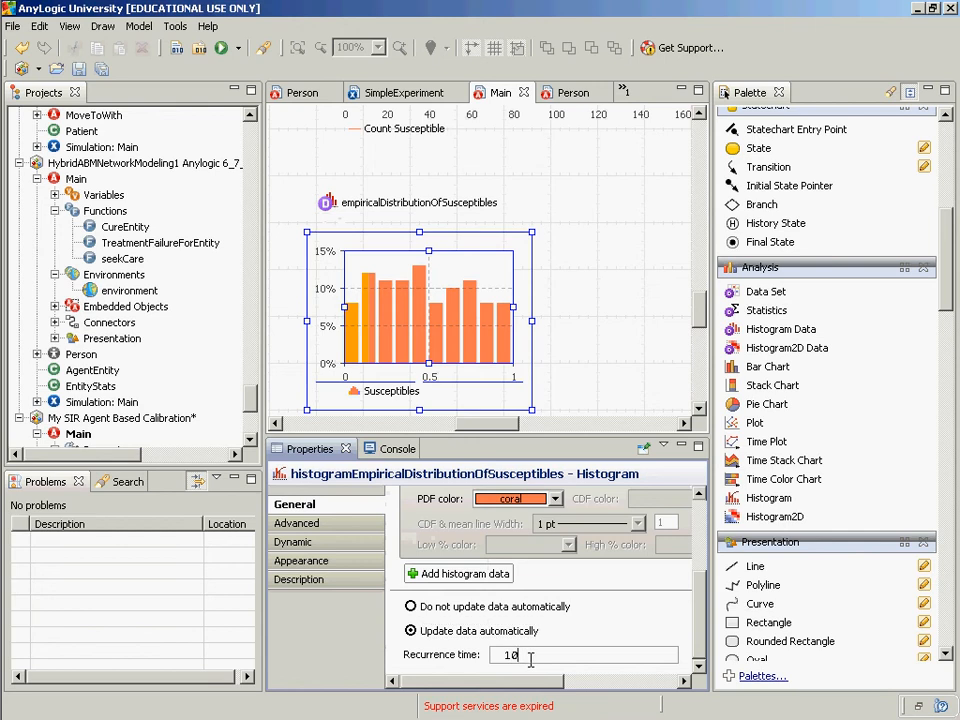
key(BackSpace)
- Select histogramEmpiricalDistributionOfSusceptibles in the project's Main class and enlarge the chart to about two and a half times its width
drag(253, 410, 249, 455)
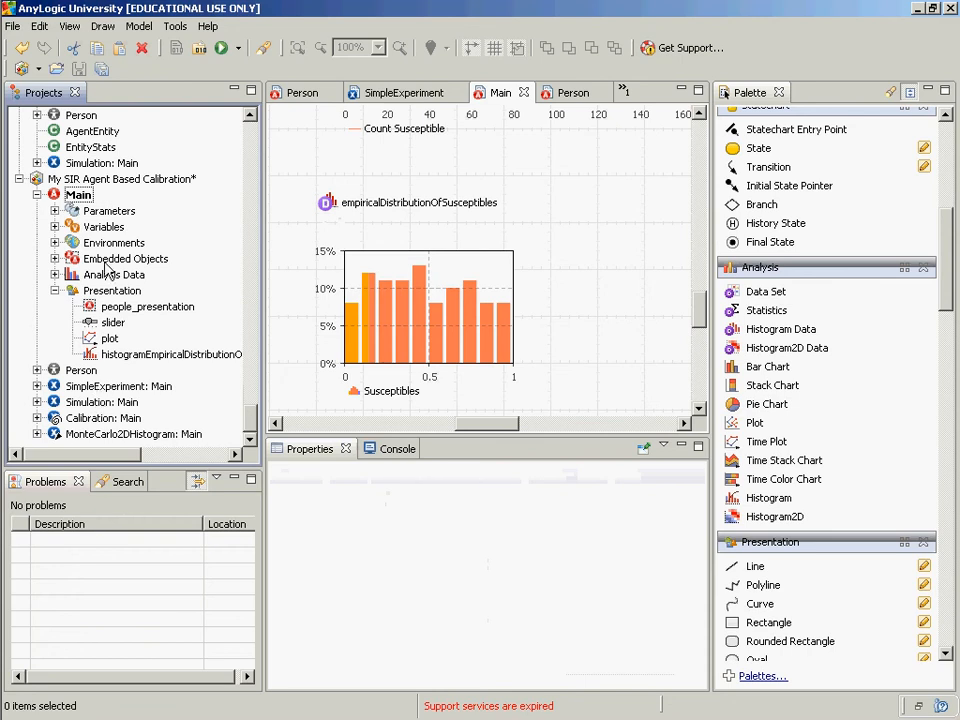
click(72, 195)
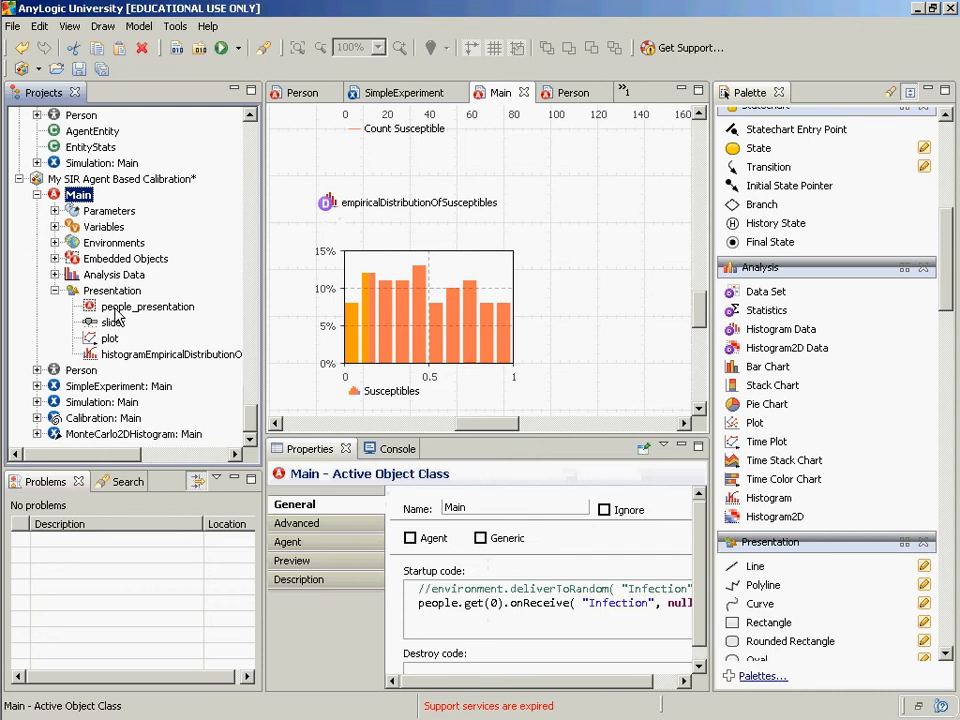
click(119, 356)
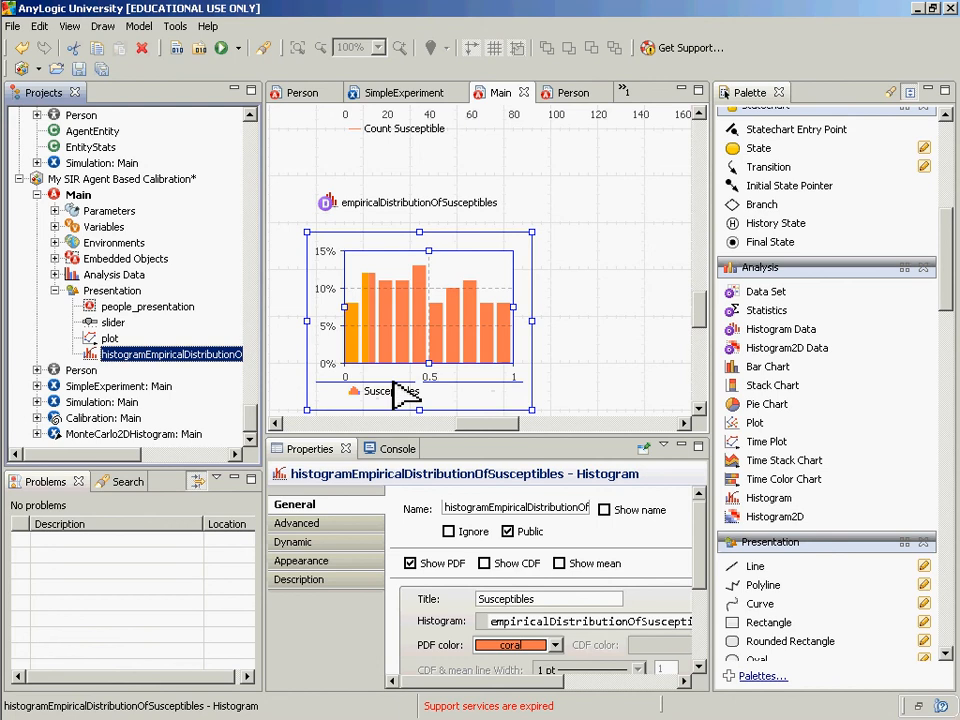
drag(702, 565, 715, 655)
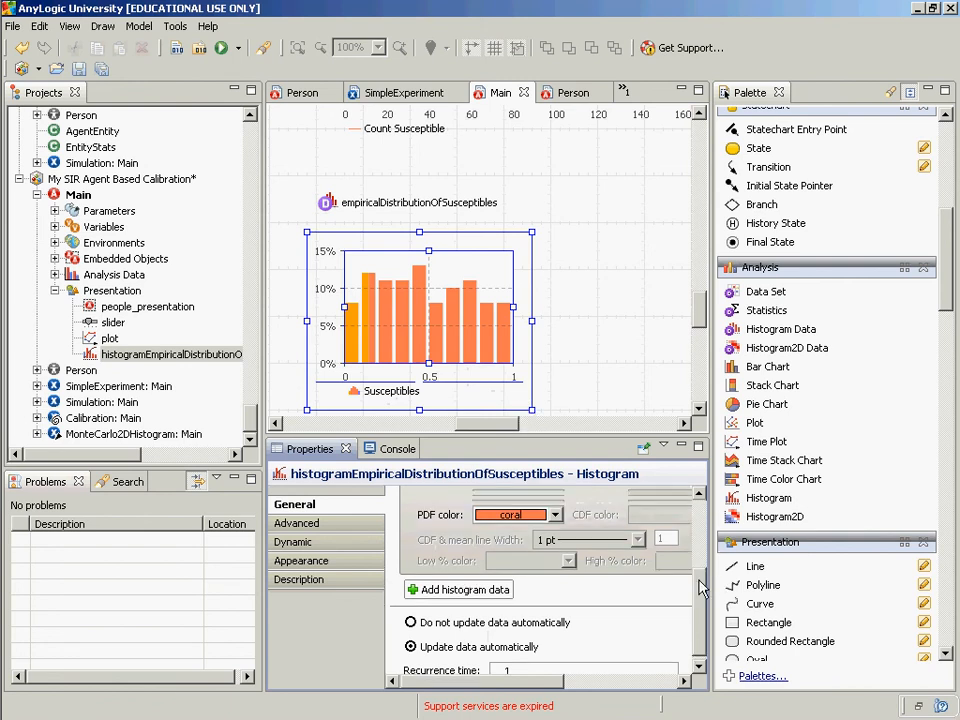
scroll(703, 540, up, 4)
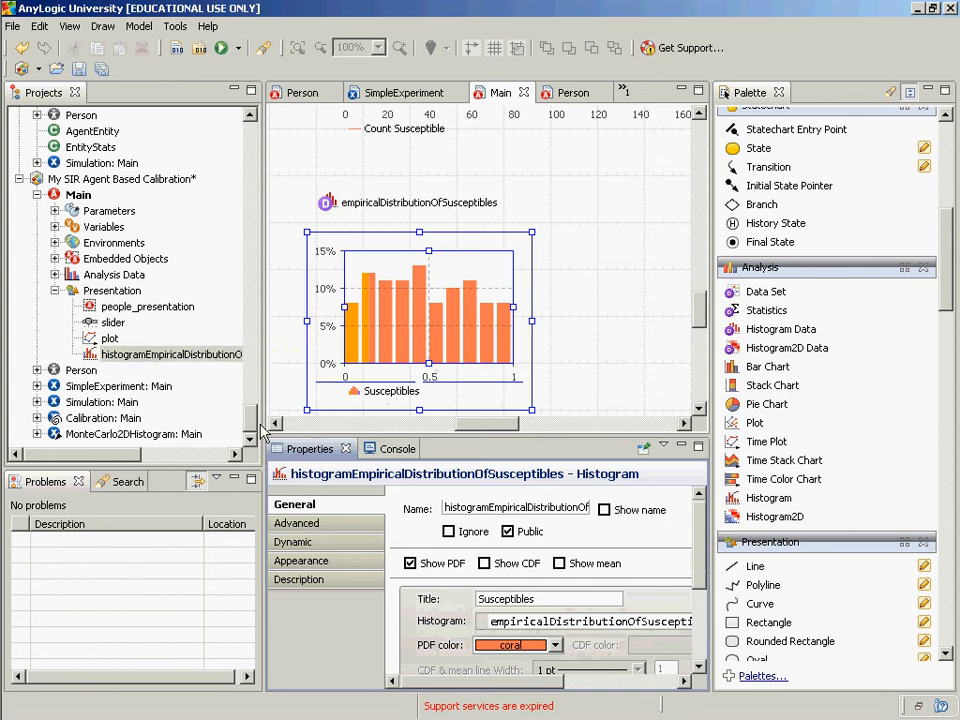
click(533, 415)
drag(533, 415, 880, 560)
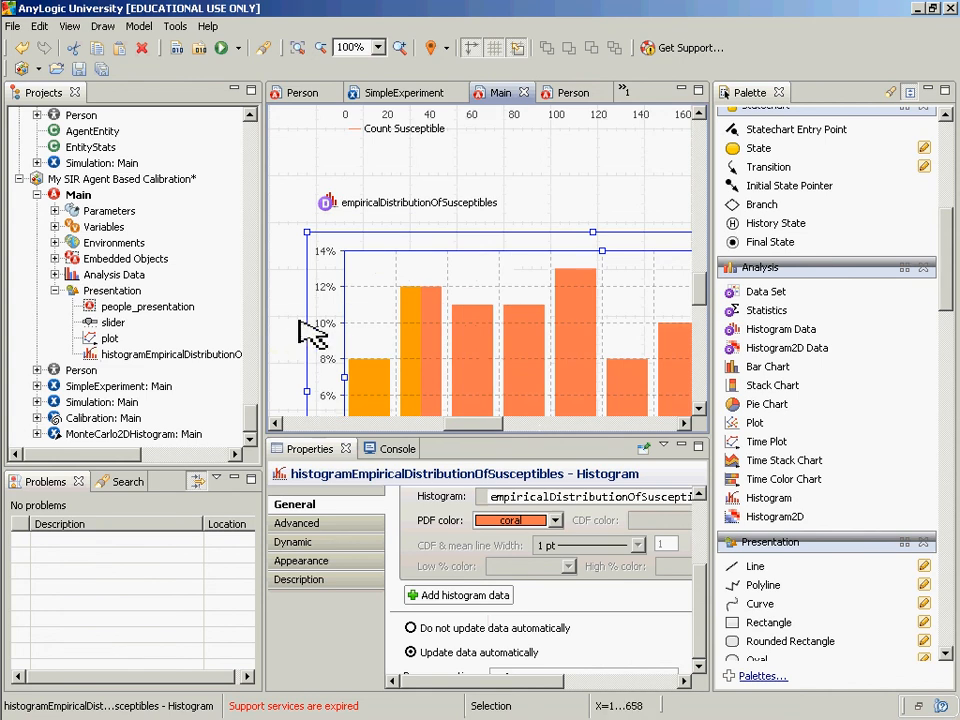
- Run SimpleExperiment, view the susceptibles histogram in the Main view, and let the simulation run in virtual time mode
right_click(116, 391)
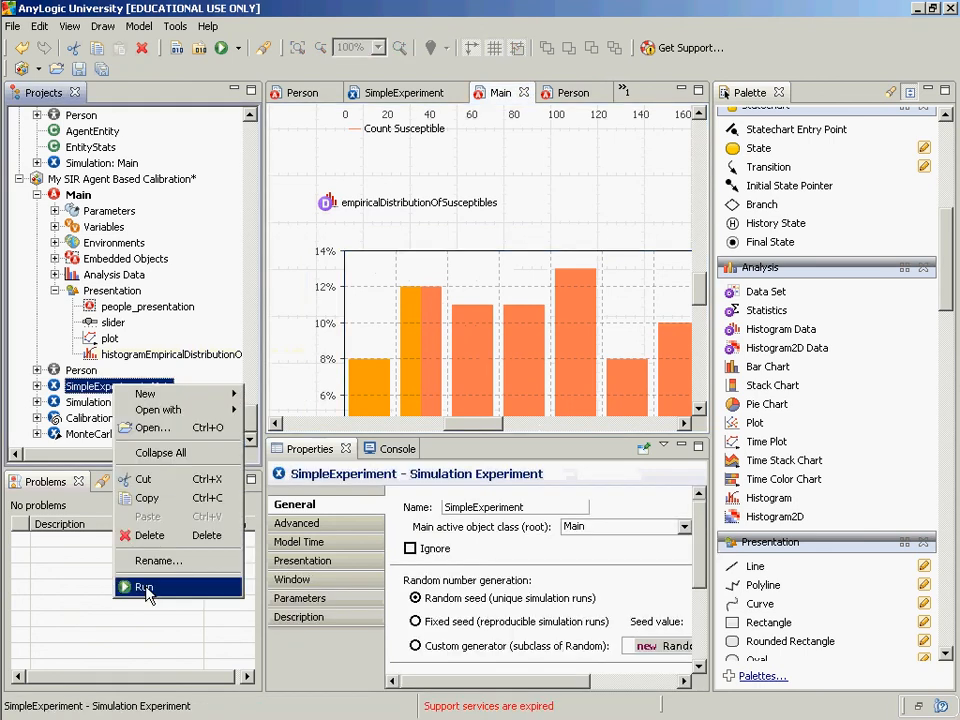
click(146, 587)
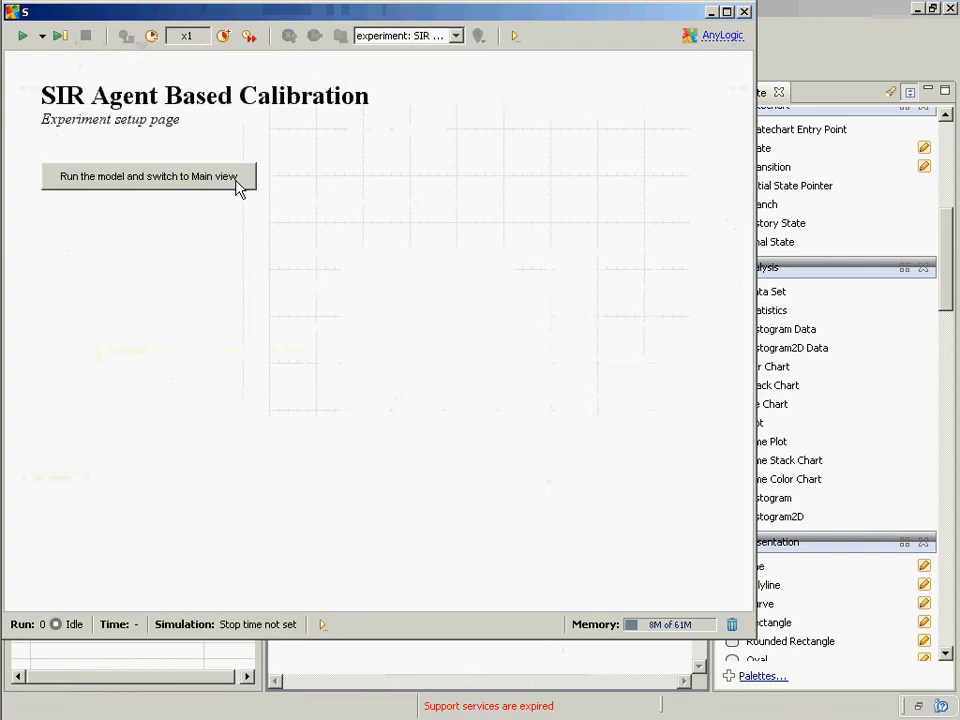
click(236, 186)
scroll(385, 186, down, 3)
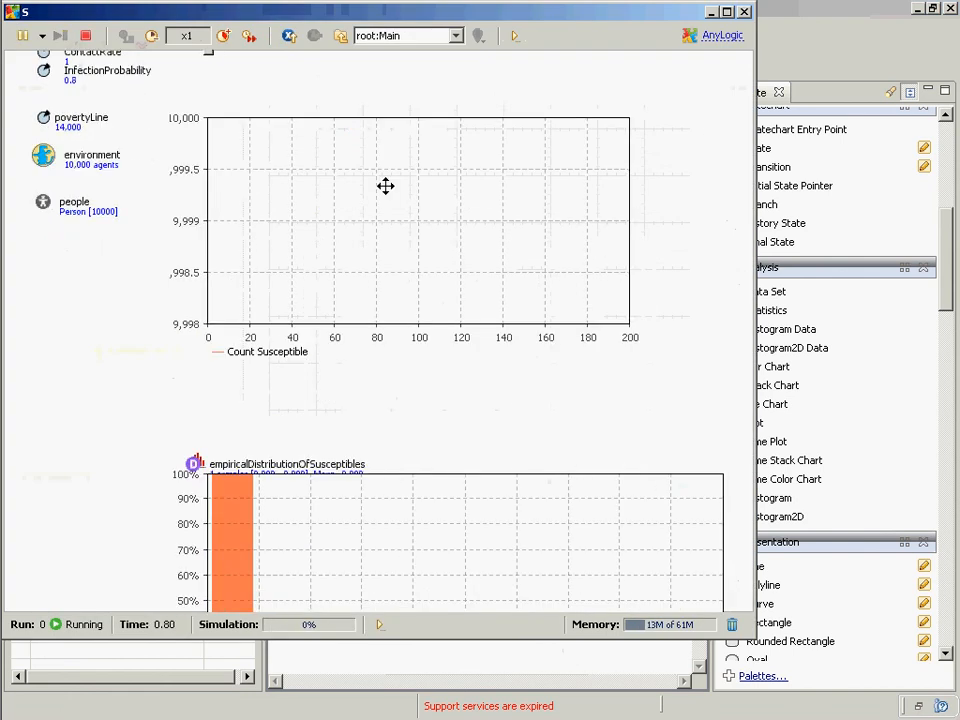
scroll(385, 186, down, 4)
scroll(375, 302, down, 2)
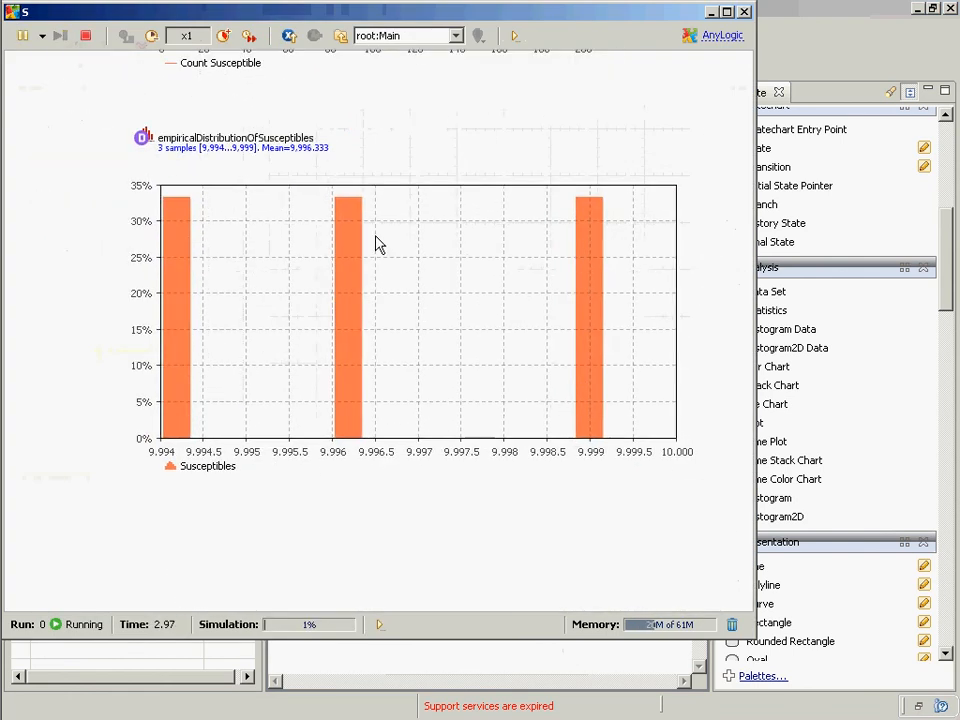
click(249, 35)
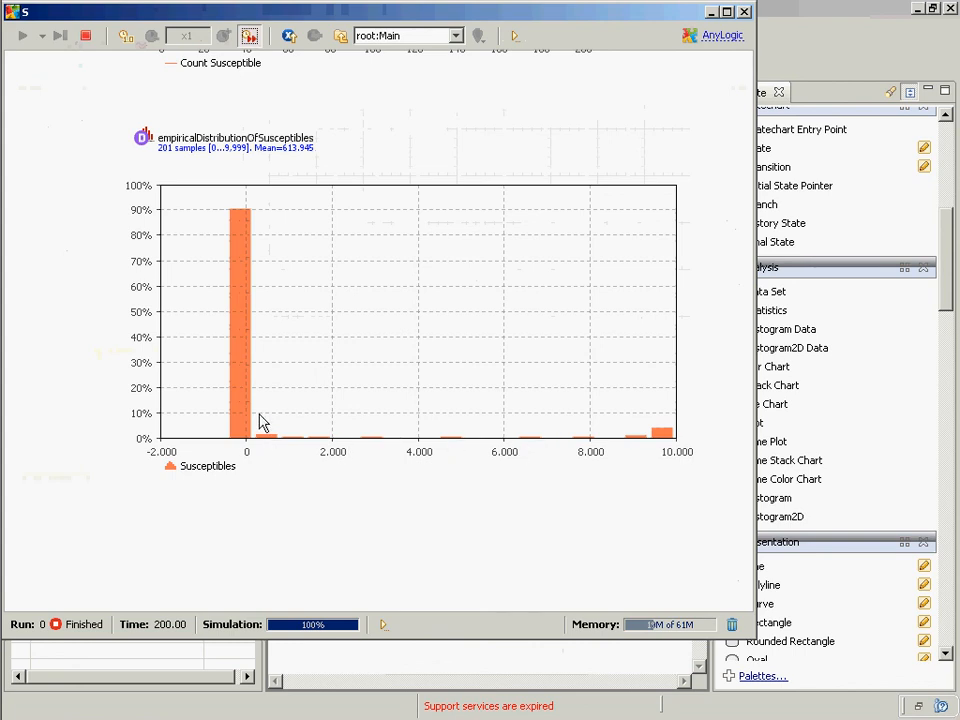
- Open the inspection window of empiricalDistributionOfSusceptibles and enlarge it to show all statistics and interval rows
click(155, 150)
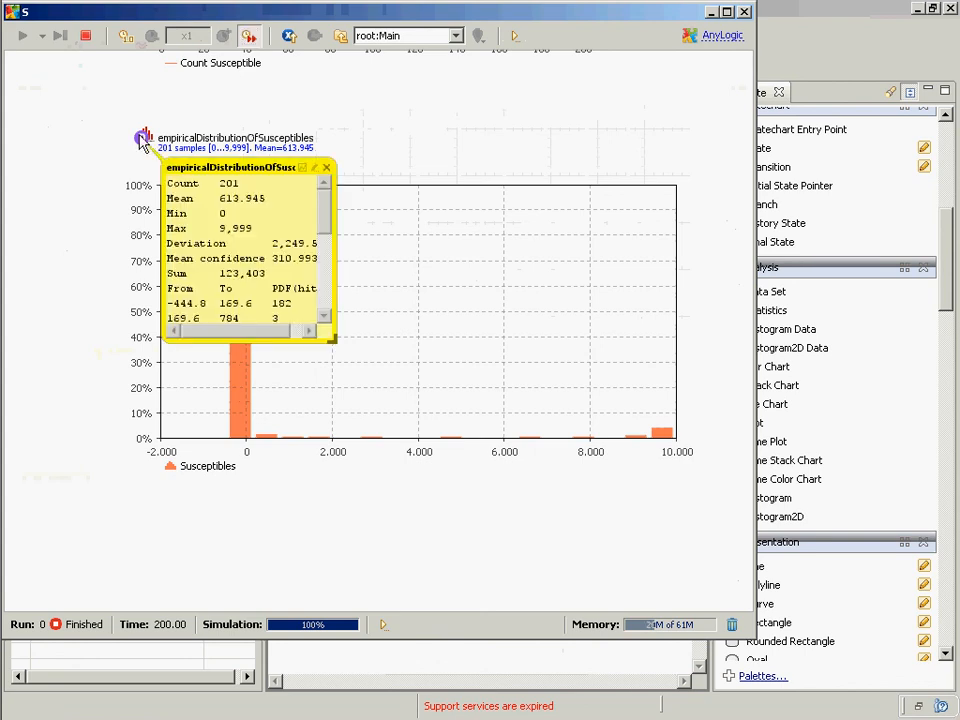
right_click(144, 133)
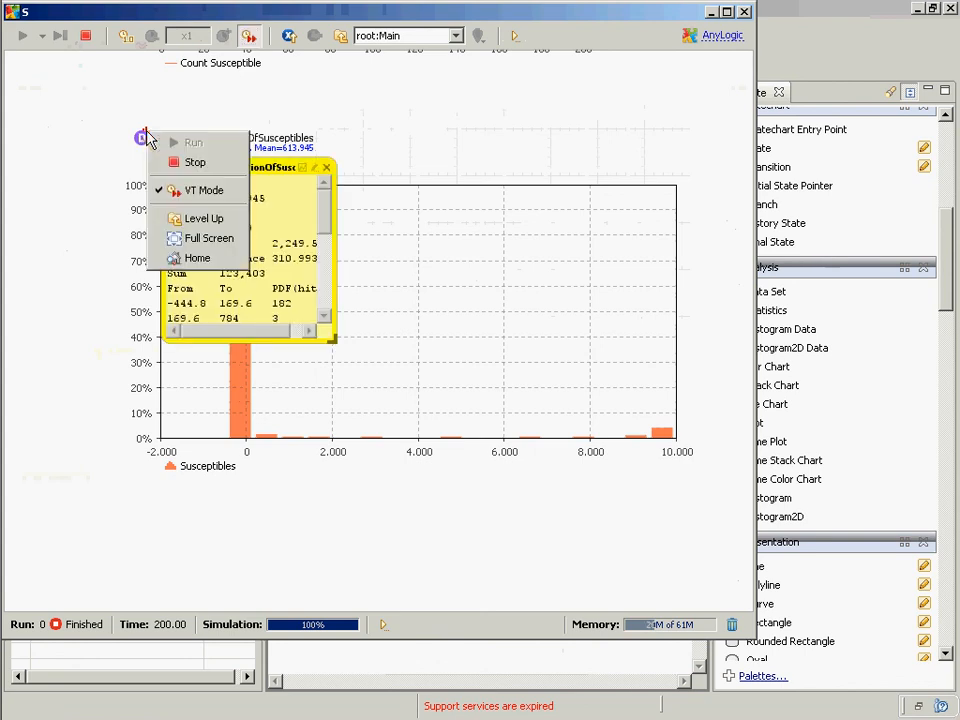
click(142, 137)
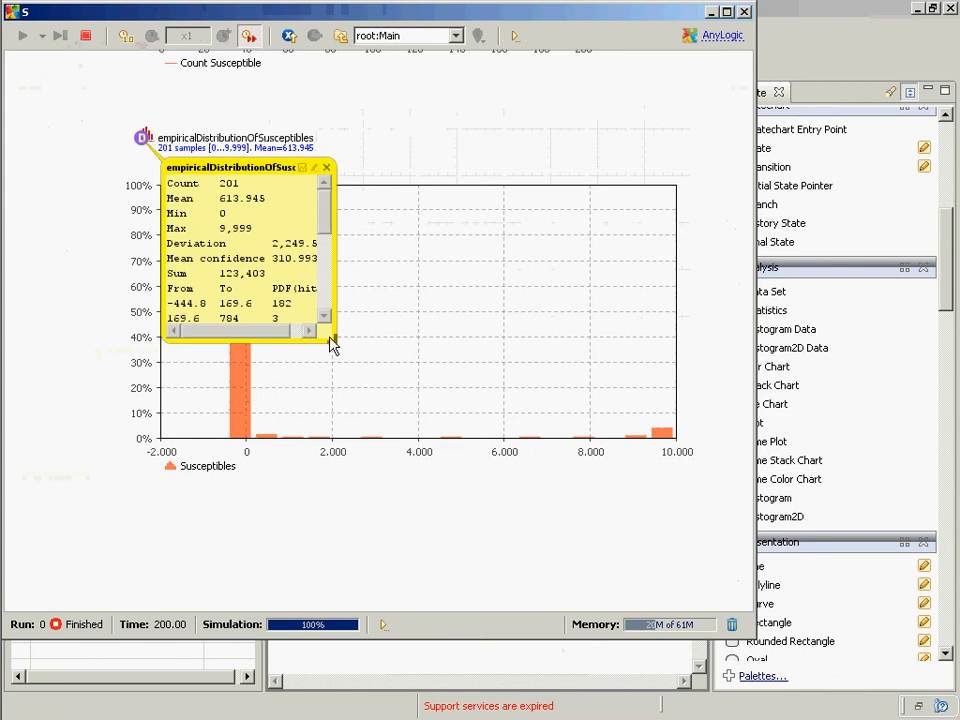
drag(331, 338, 657, 610)
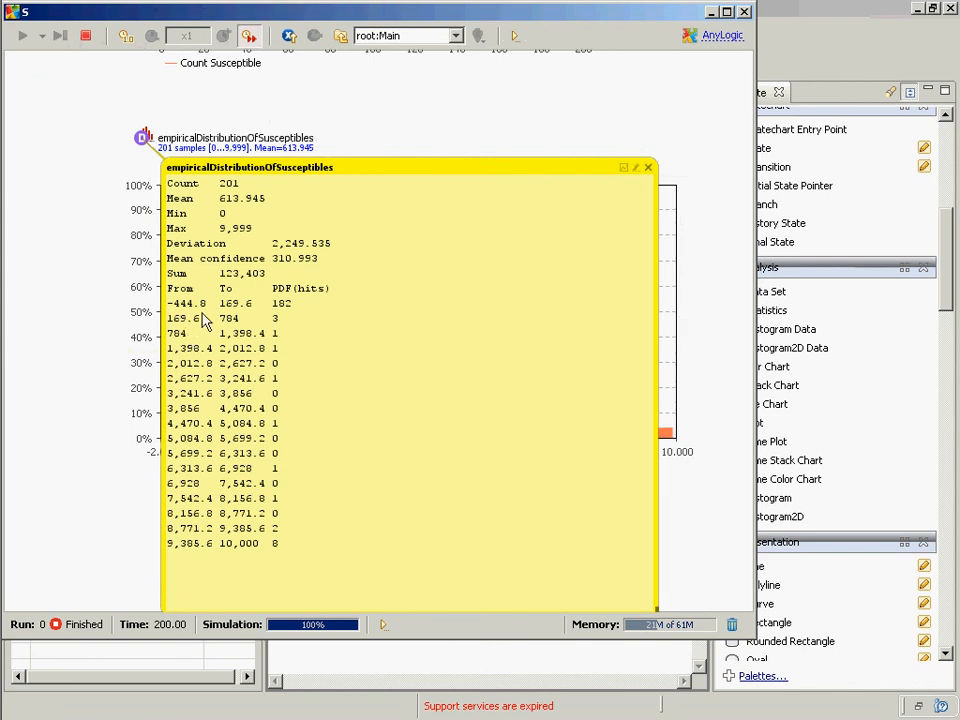
- Copy the inspected histogram data and paste it into Sheet1 of the Excel workbook Book3, starting at cell L3
right_click(316, 312)
click(336, 315)
key(alt+Tab)
key(alt+Tab)
key(alt+Tab)
key(alt+Tab)
key(alt+Tab)
key(alt+Tab)
key(alt+Tab)
key(alt+Tab)
key(alt+Tab)
key(alt+Tab)
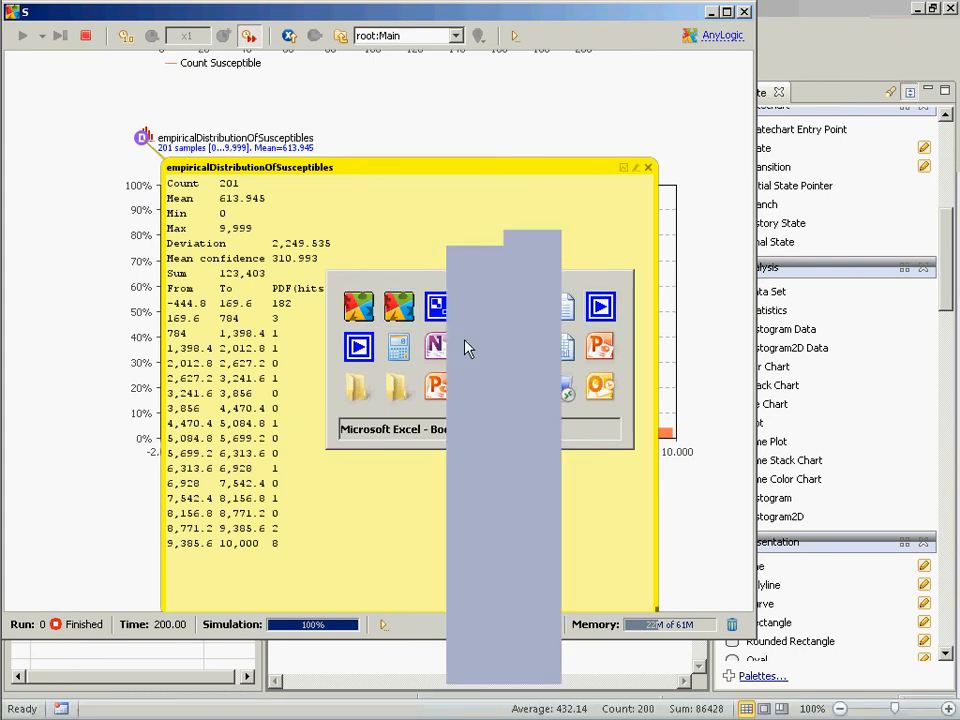
key(Right)
key(Right)
key(Right)
key(ctrl+v)
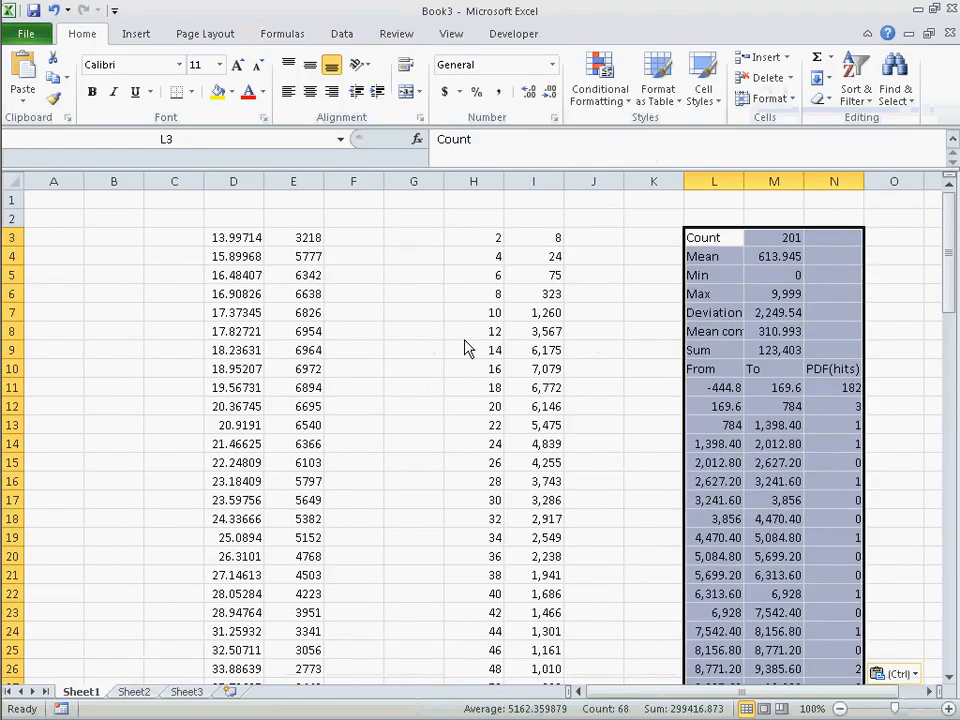
- Review the pasted statistics and the From, To and PDF(hits) rows in columns L to N
key(Down)
key(Down)
key(Down)
key(Down)
key(Down)
key(Down)
key(Down)
key(Down)
key(Right)
key(Right)
key(Page_Down)
key(Down)
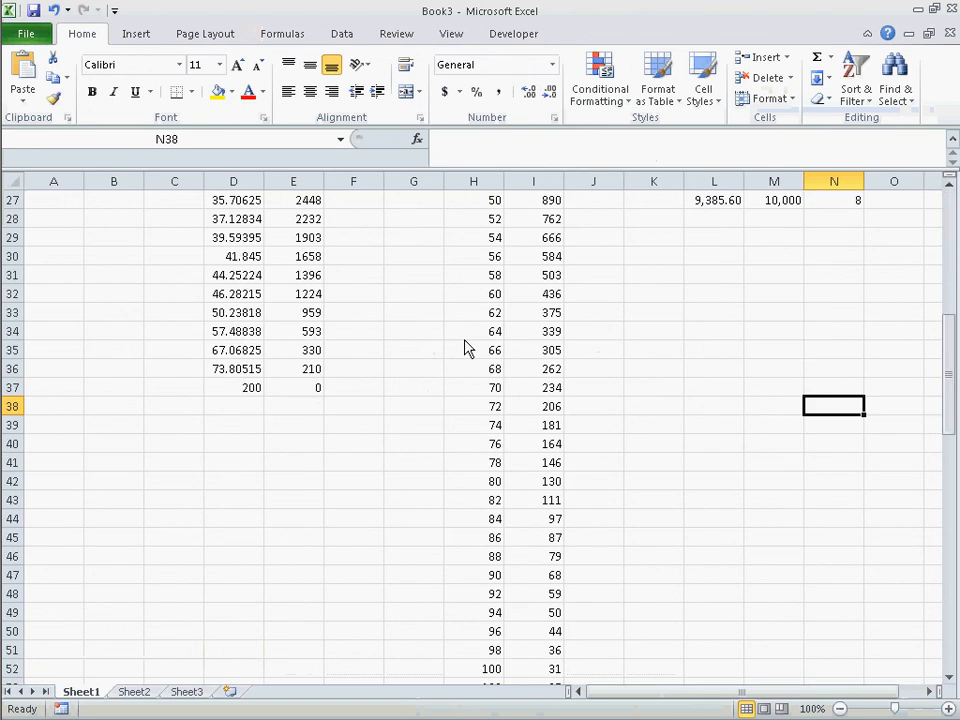
key(Page_Up)
key(Down)
key(Down)
key(Down)
key(Down)
key(Down)
key(Down)
key(Down)
key(Down)
key(Down)
key(Down)
key(Down)
key(Down)
key(Down)
key(Down)
key(Down)
key(Down)
key(Down)
key(Down)
key(Down)
key(Down)
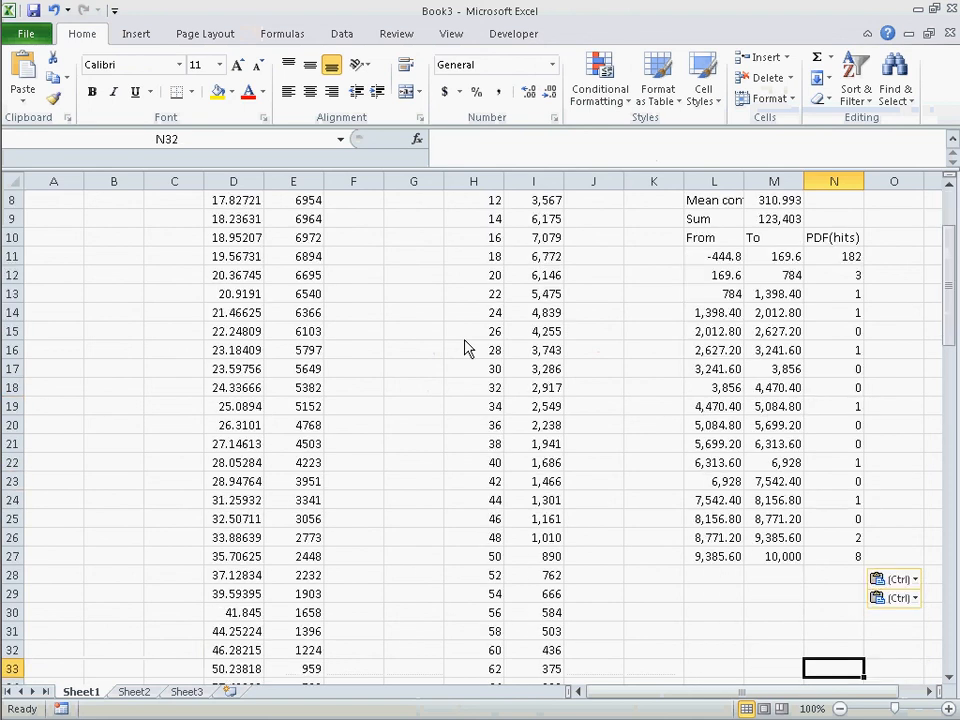
key(Up)
key(Up)
key(Up)
key(Up)
key(Up)
key(Up)
key(Up)
key(Up)
key(Up)
key(Up)
key(Up)
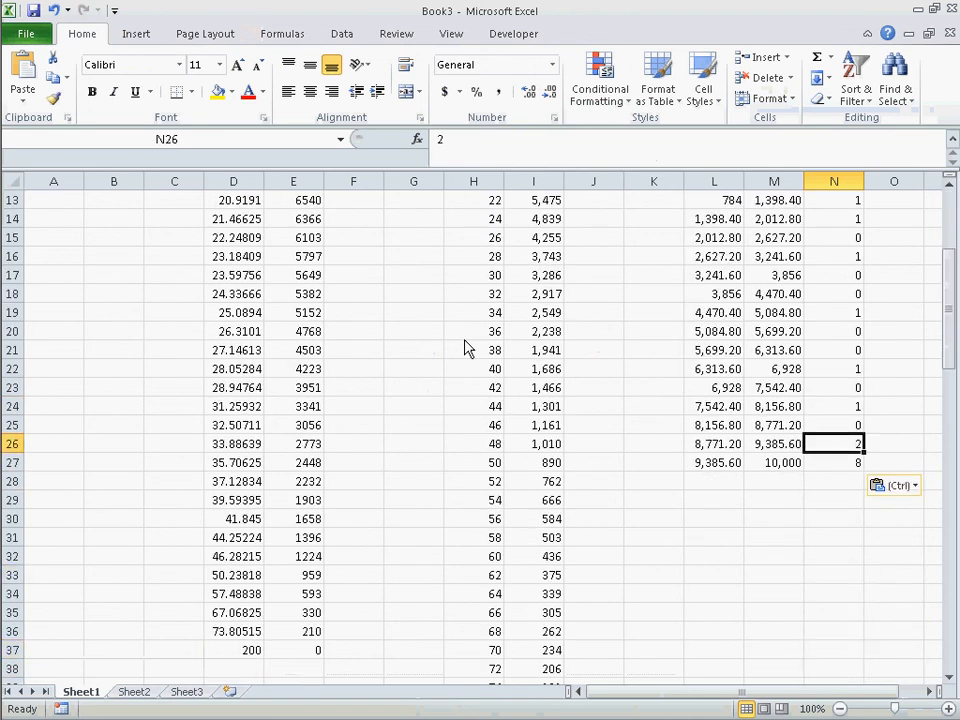
key(Up)
key(Up)
key(Up)
key(Up)
key(Up)
key(Up)
key(Up)
key(Up)
key(Up)
key(Up)
key(Up)
key(Up)
key(Up)
key(Up)
key(Up)
key(Up)
key(Up)
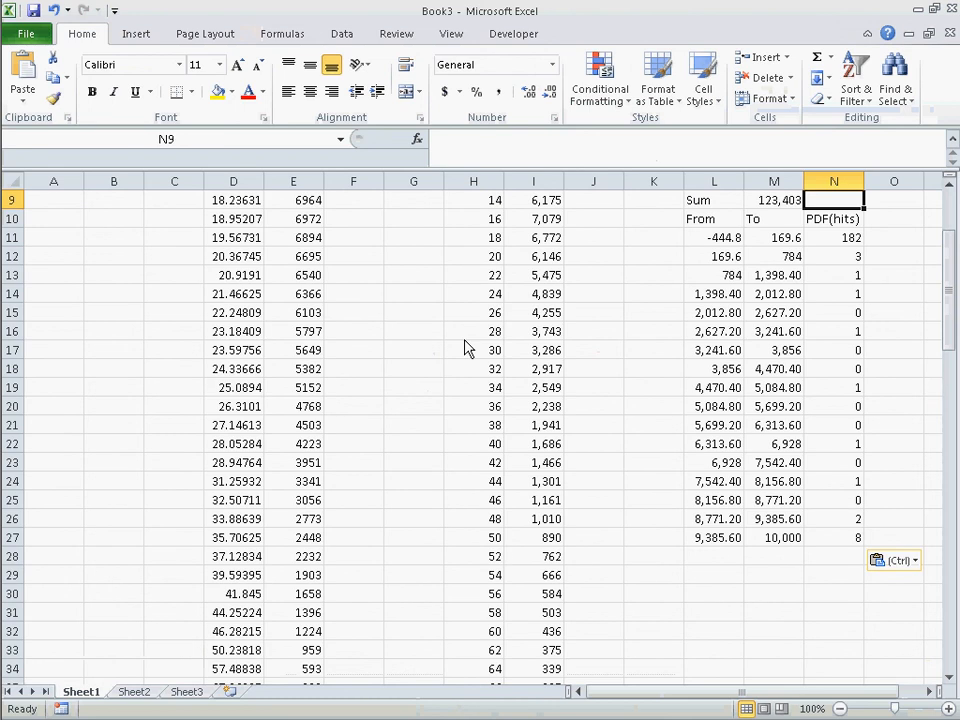
key(Up)
key(Left)
key(Left)
scroll(465, 348, up, 3)
key(Home)
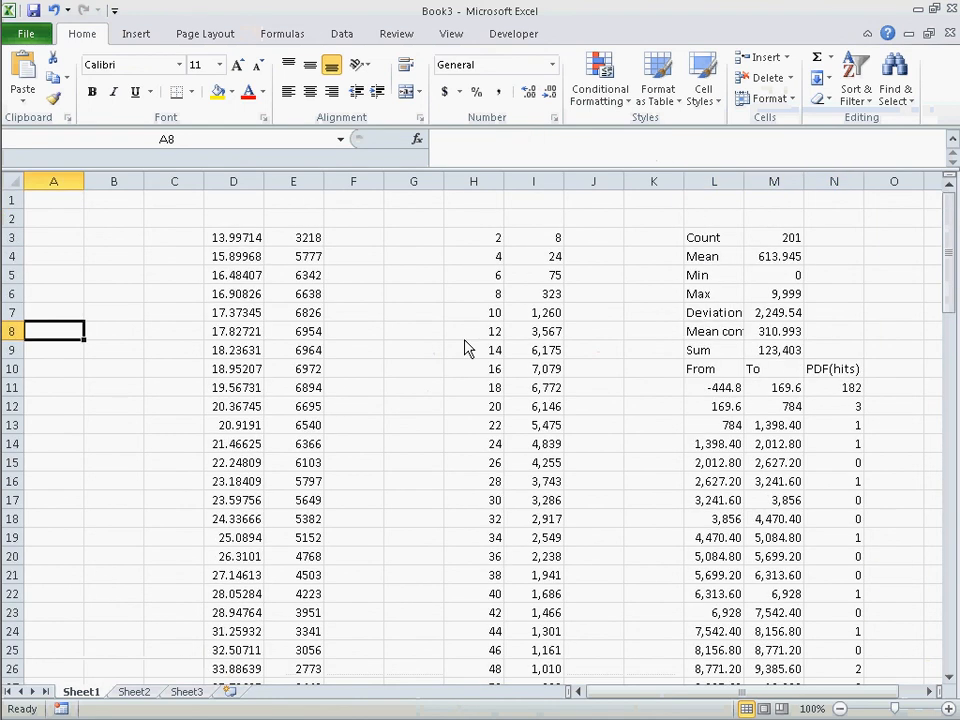
- Close the inspection window and the finished simulation, and return to the AnyLogic model editor
key(alt+Tab)
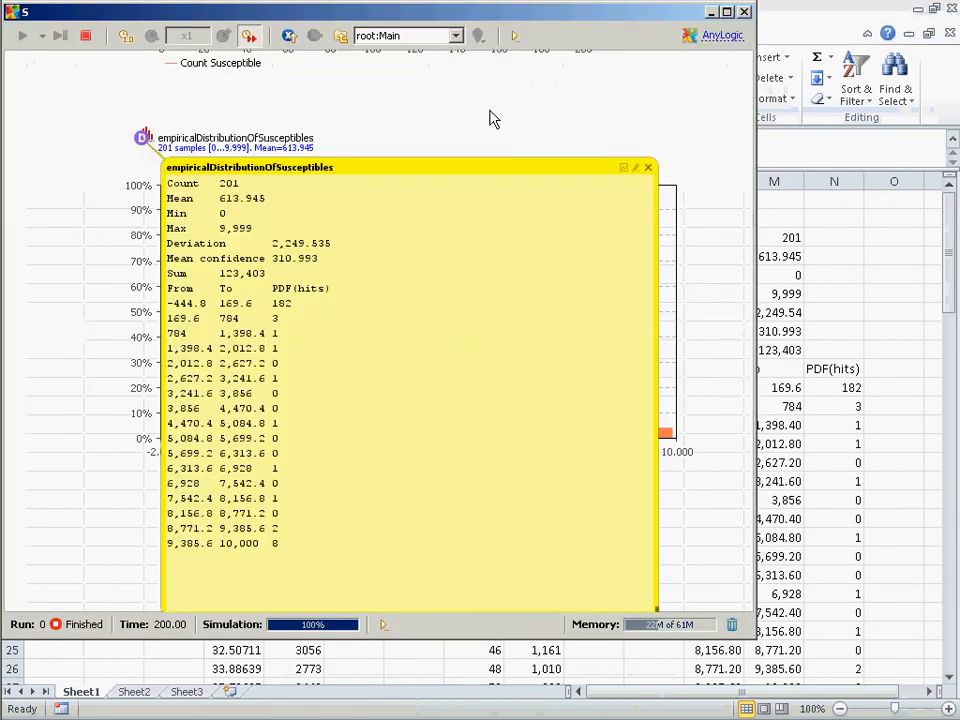
click(649, 168)
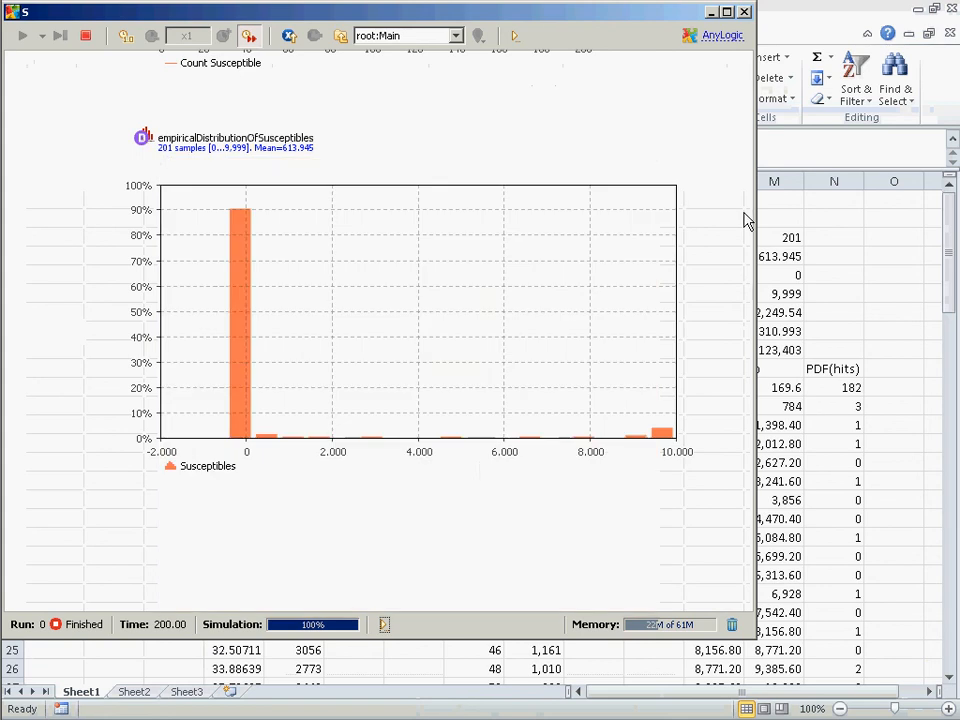
click(744, 14)
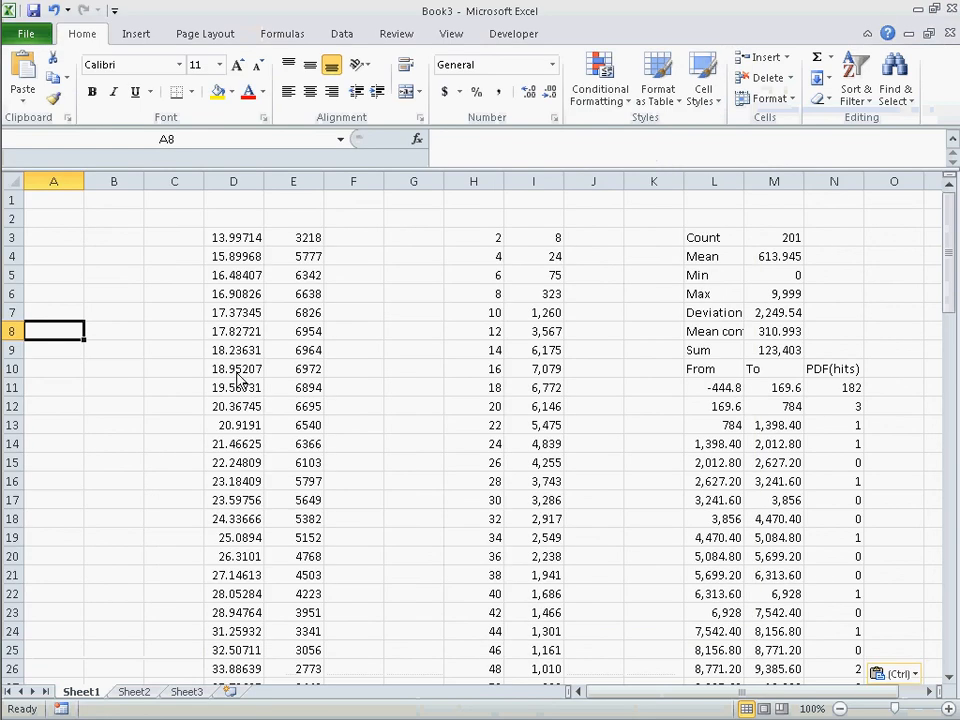
key(alt+Tab)
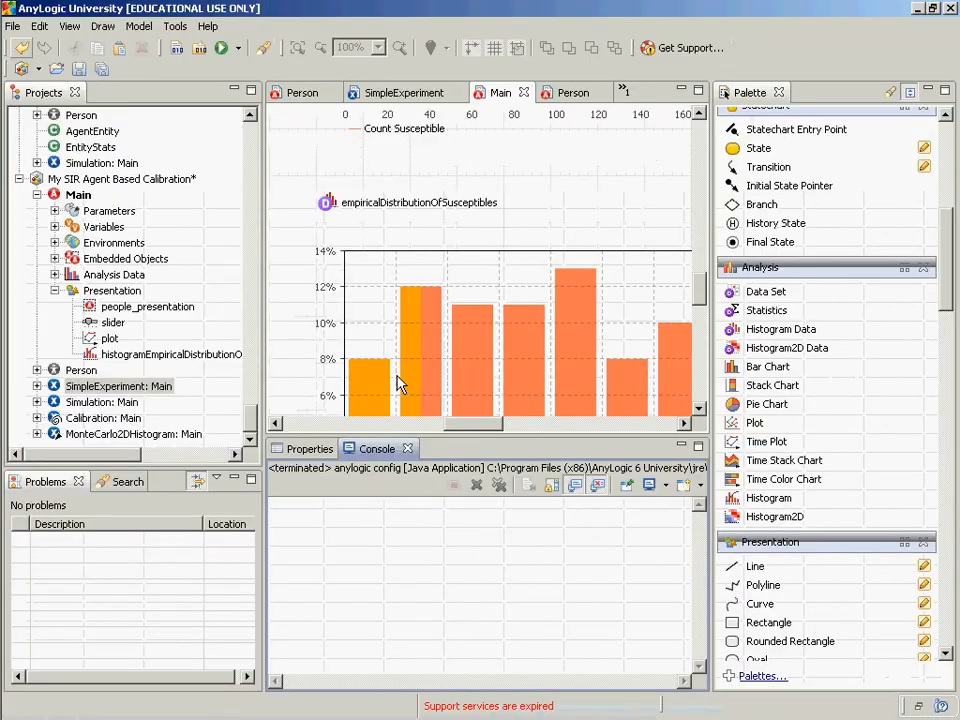
key(alt+Tab)
key(alt+Tab)
key(alt+Tab)
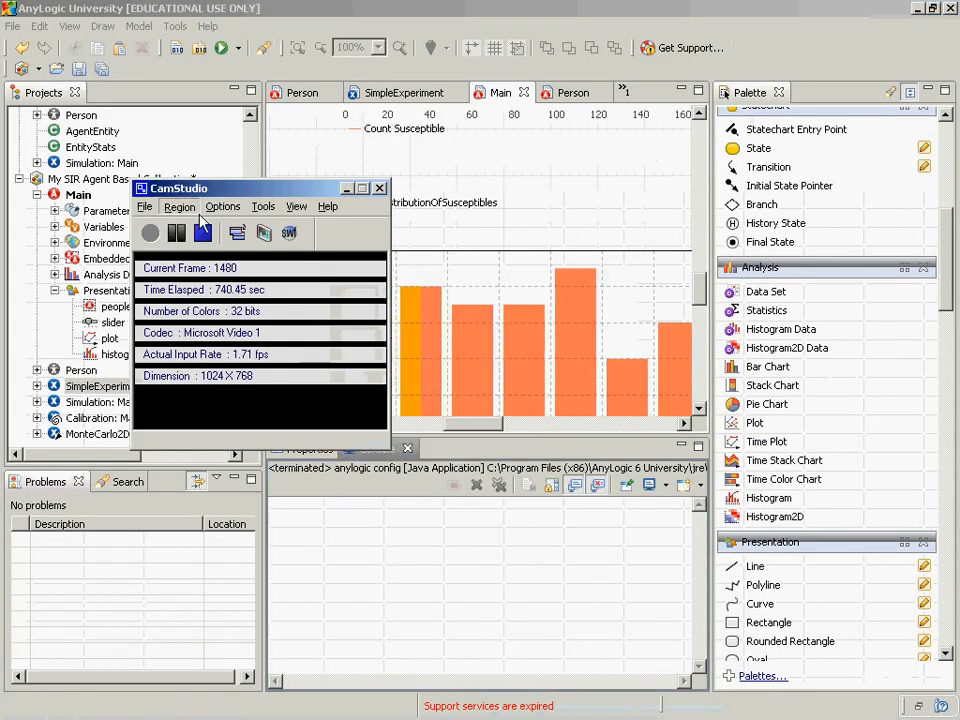